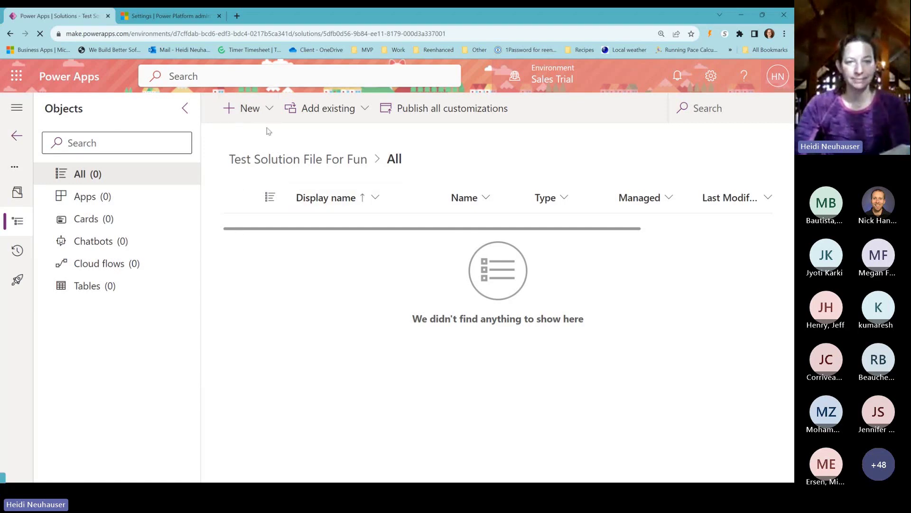
Step: Choose the existing Account and Opportunity tables to add to Test Solution File For Fun
click(314, 109)
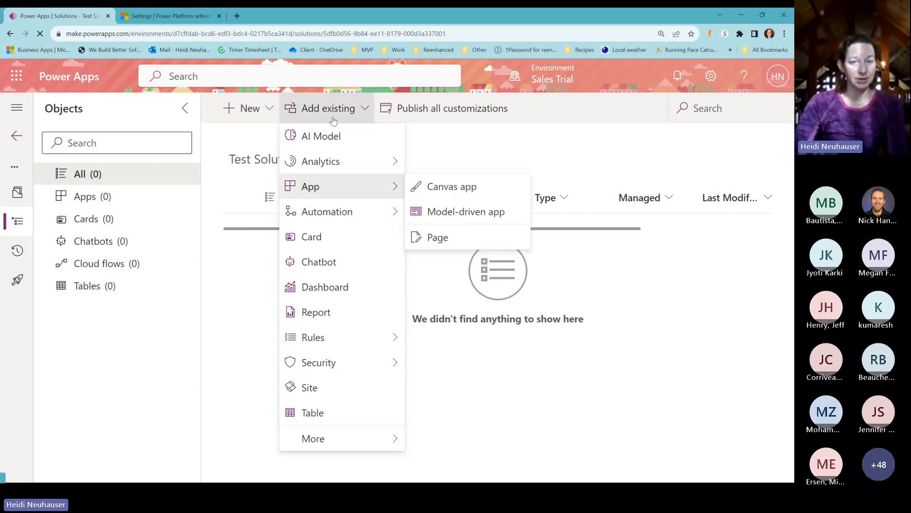
click(311, 412)
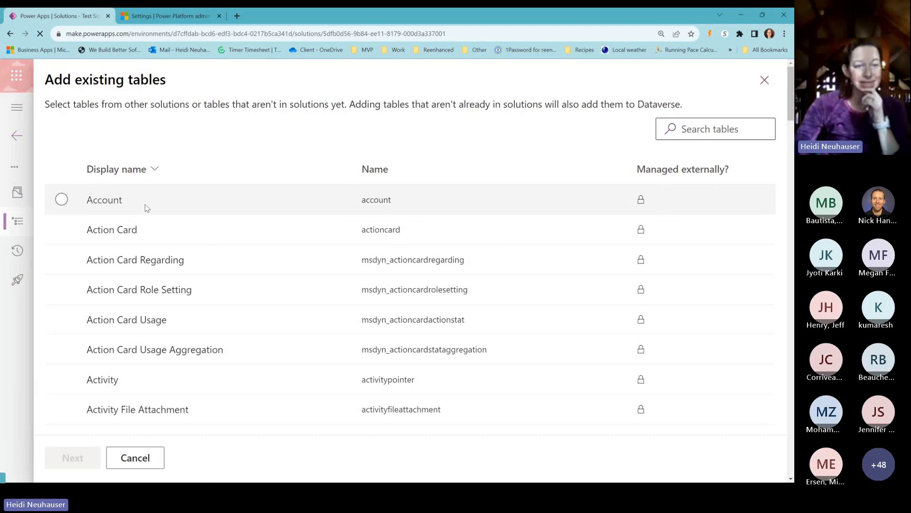
click(145, 207)
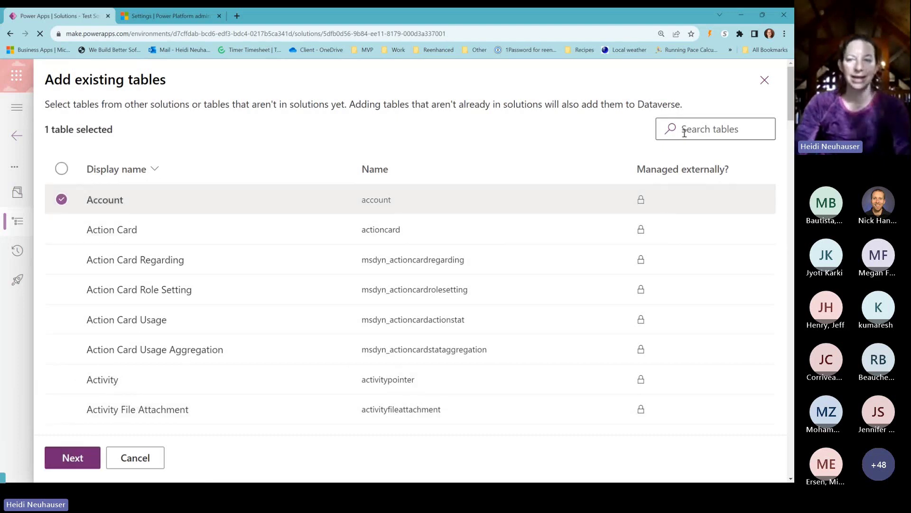
click(706, 135)
text(opop)
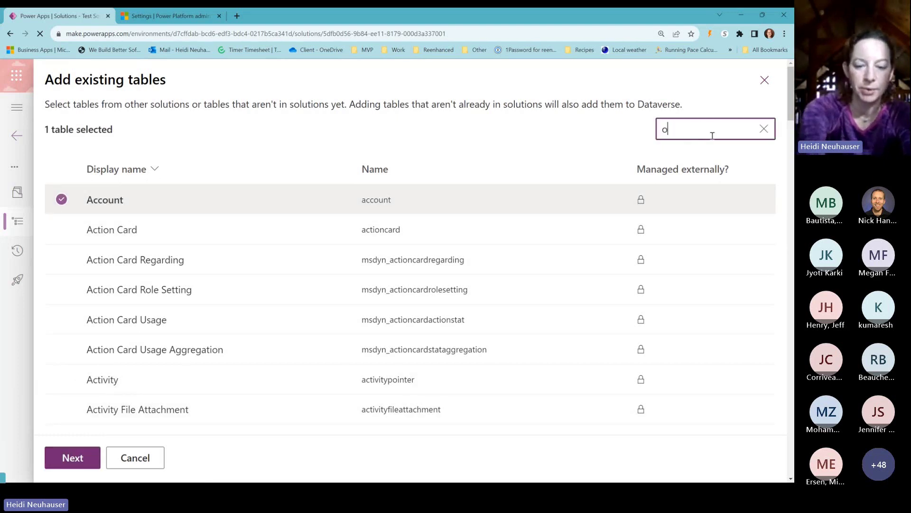
key(BackSpace)
key(BackSpace)
text(por)
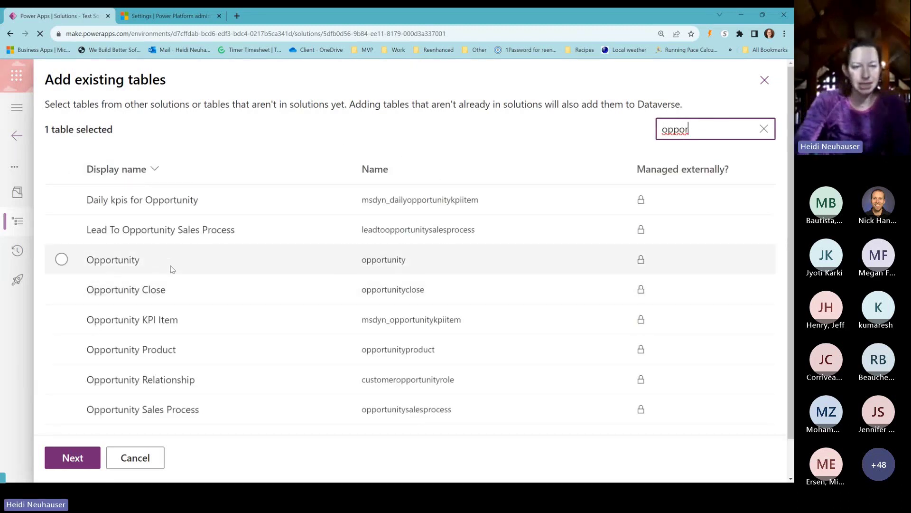
click(161, 264)
click(51, 466)
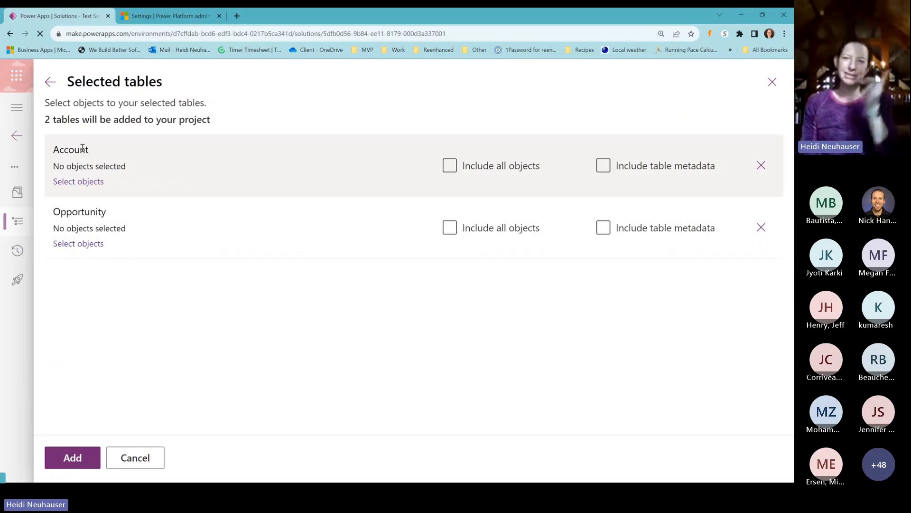
click(448, 167)
click(447, 167)
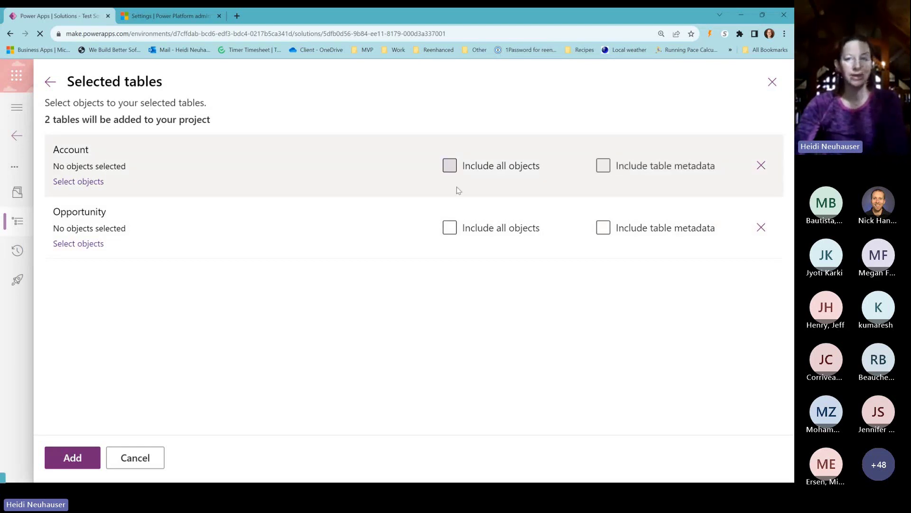
click(450, 228)
click(449, 227)
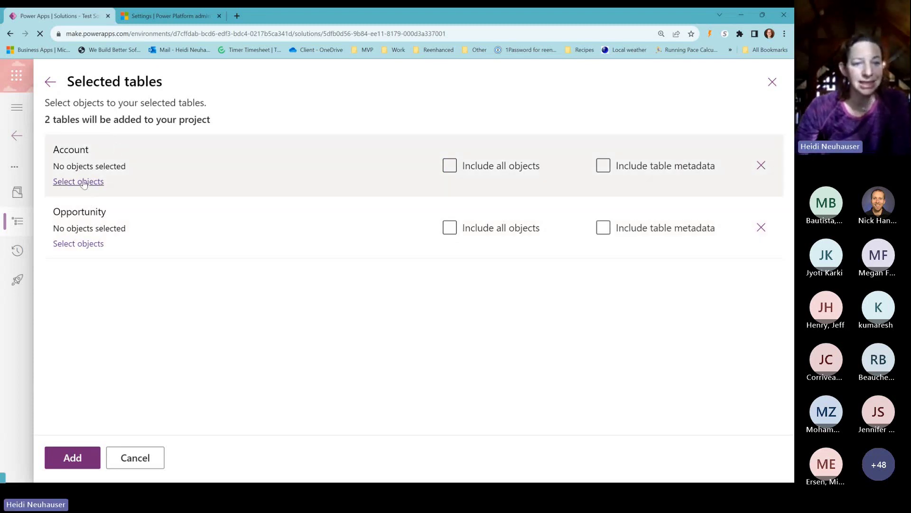
Step: Include only the Active Accounts view among the Account table's objects for the solution
click(84, 184)
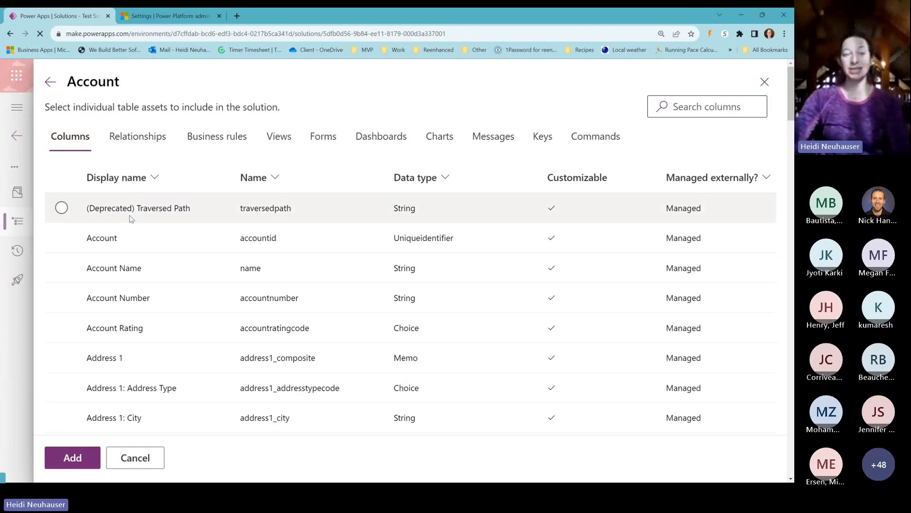
scroll(163, 252, down, 7)
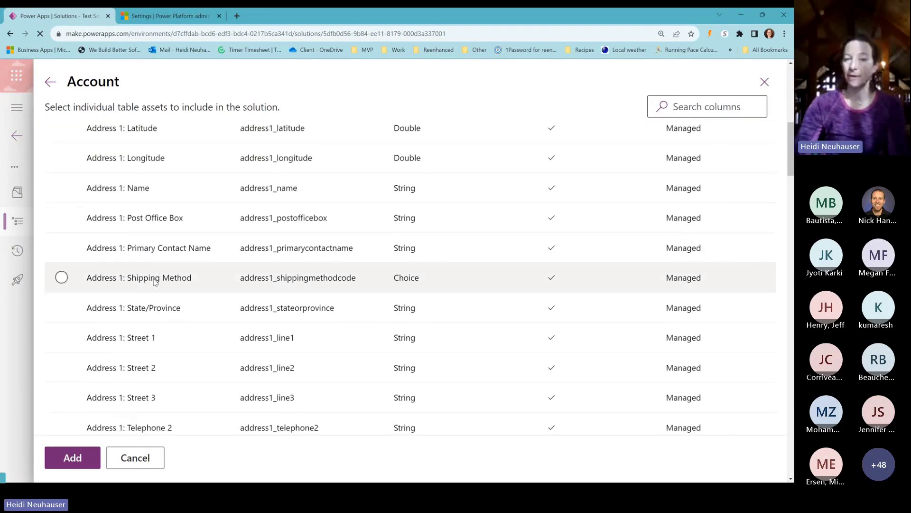
scroll(166, 258, up, 7)
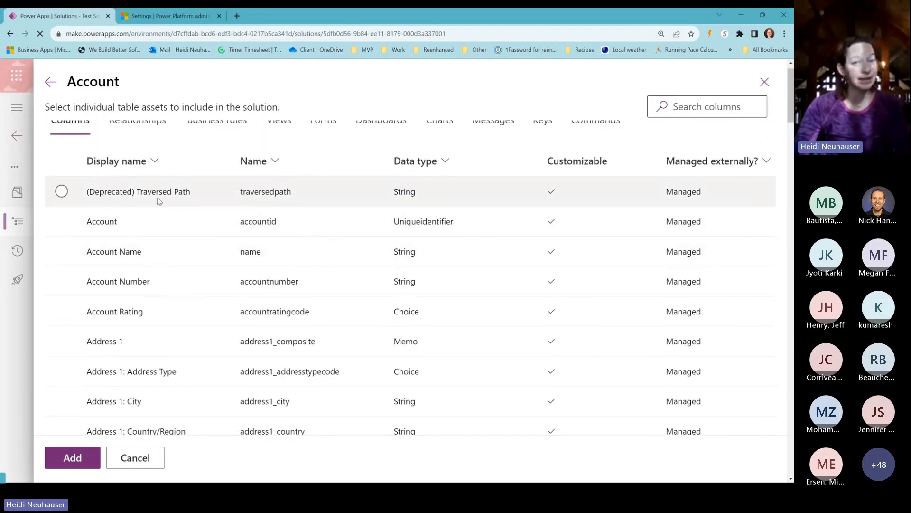
scroll(143, 190, up, 1)
click(126, 145)
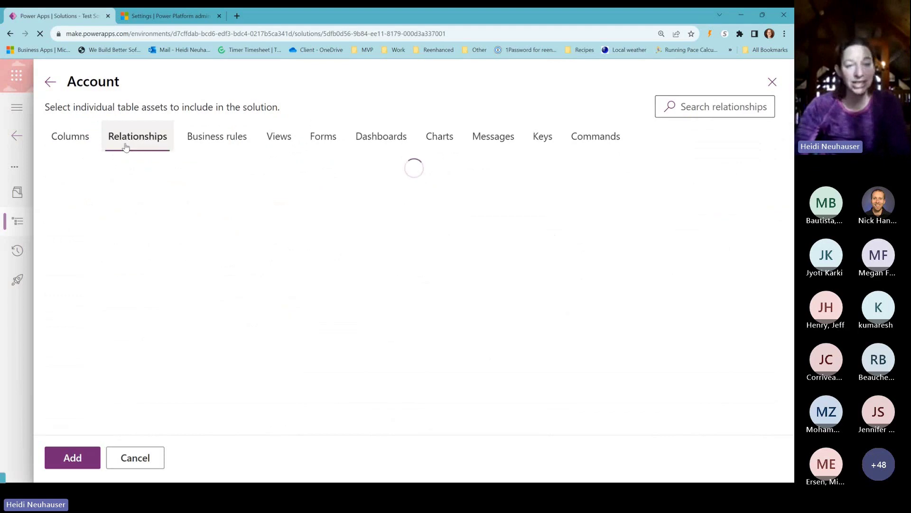
click(203, 141)
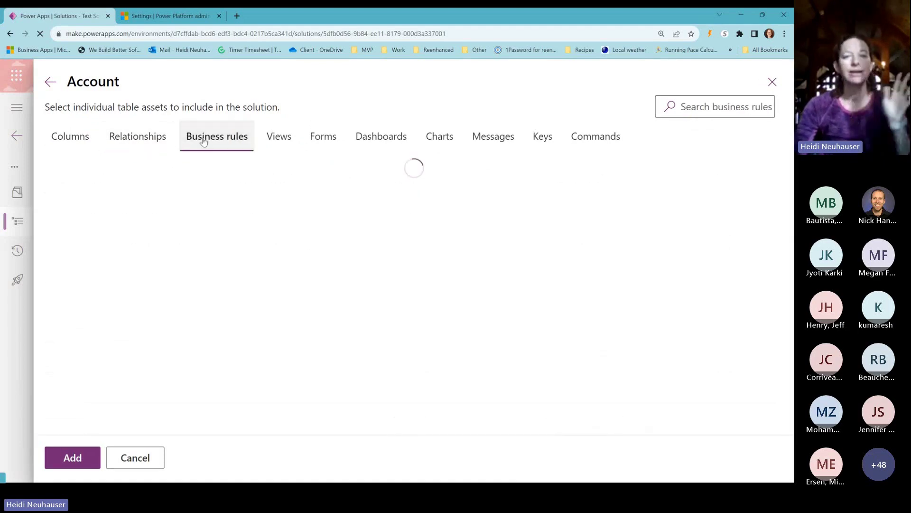
click(282, 144)
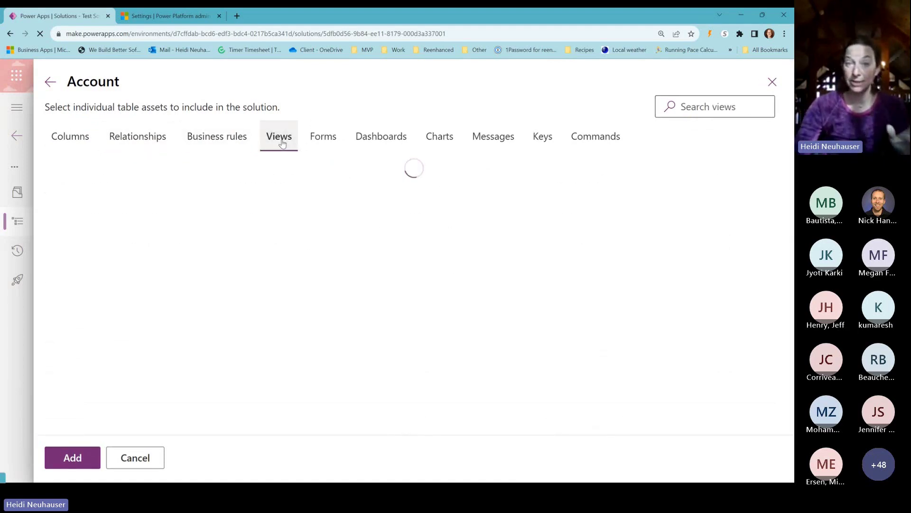
scroll(215, 308, down, 2)
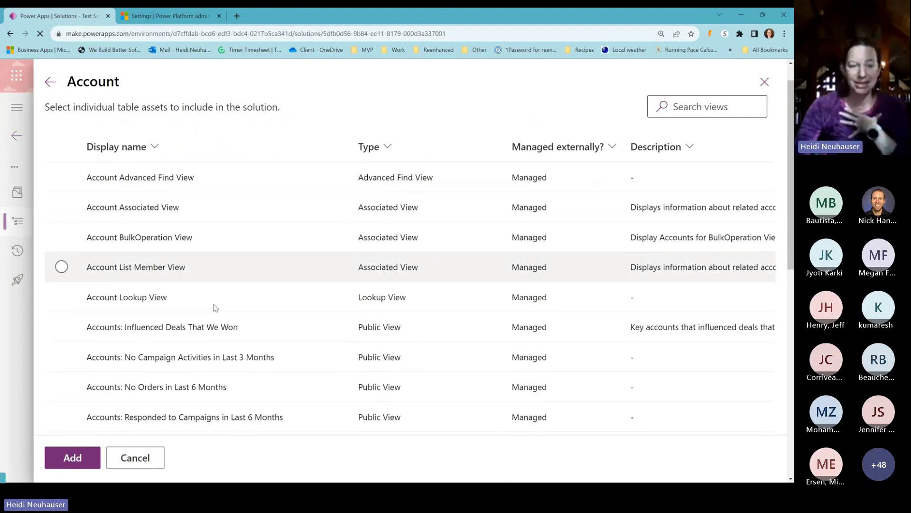
scroll(214, 307, down, 2)
click(173, 368)
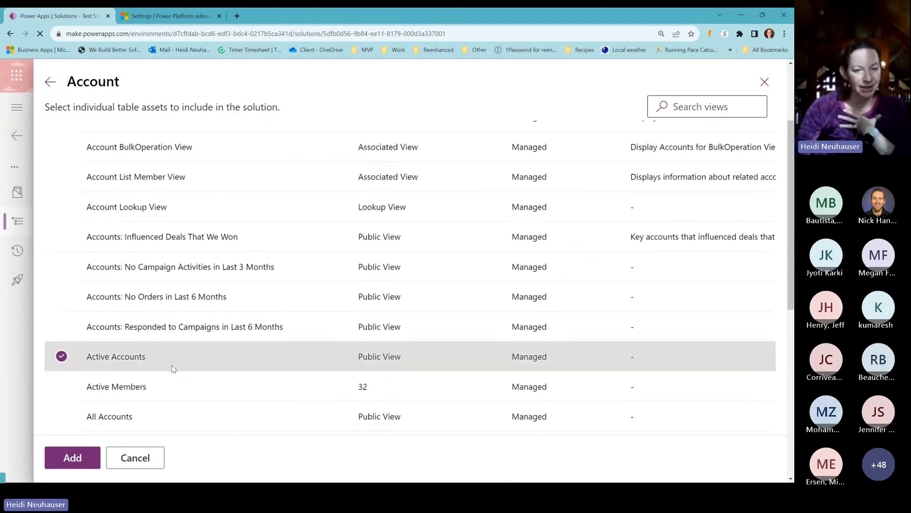
scroll(173, 370, up, 5)
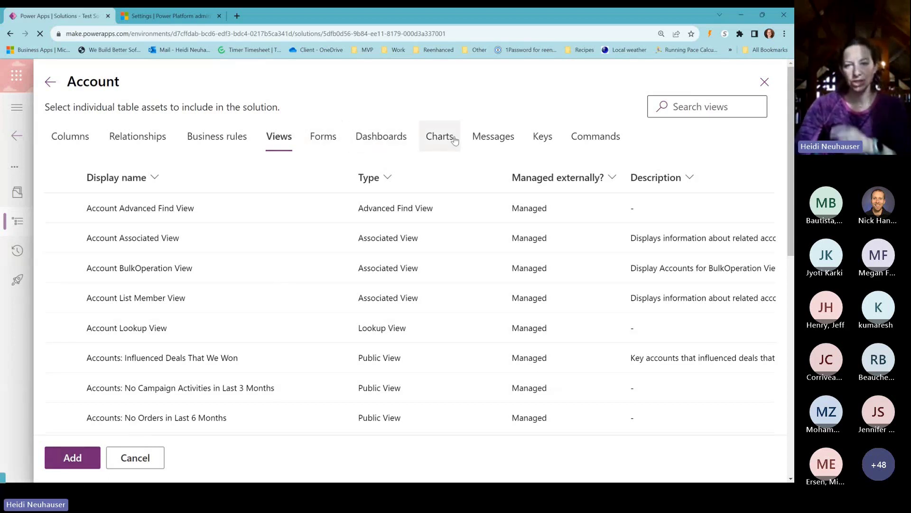
click(70, 458)
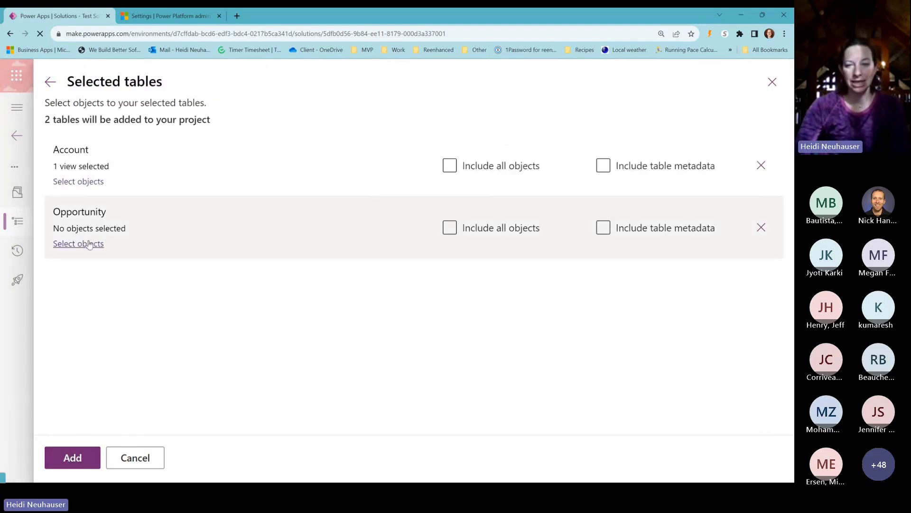
Step: Include the Opportunity table's My Open Opportunities view and add both selected tables to the solution
click(89, 244)
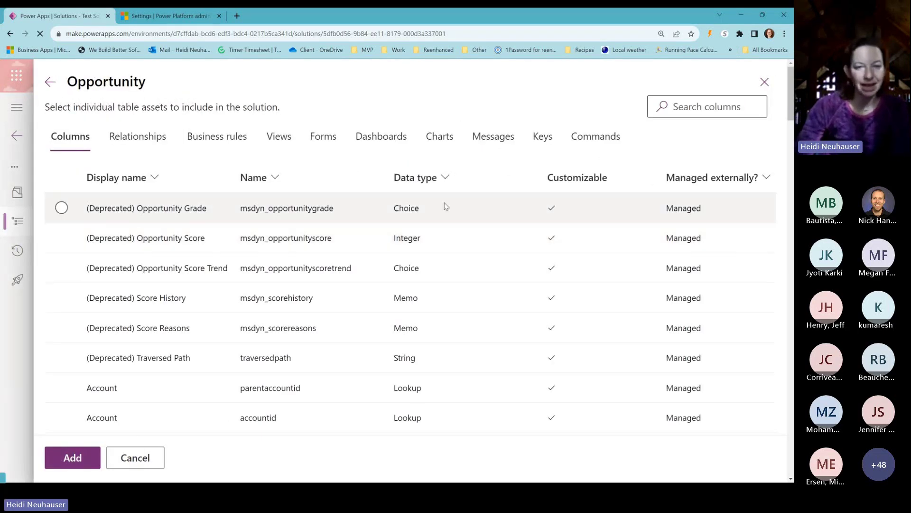
click(273, 138)
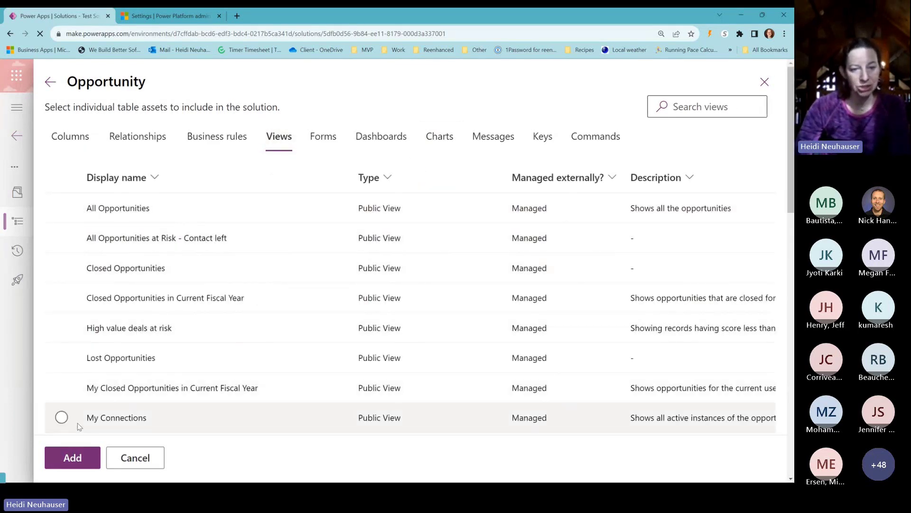
scroll(62, 417, down, 2)
click(62, 367)
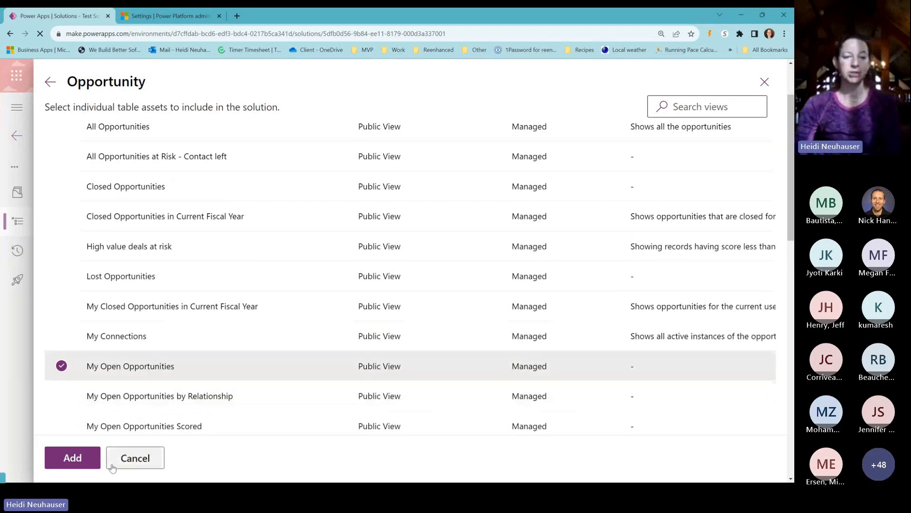
click(69, 457)
click(81, 467)
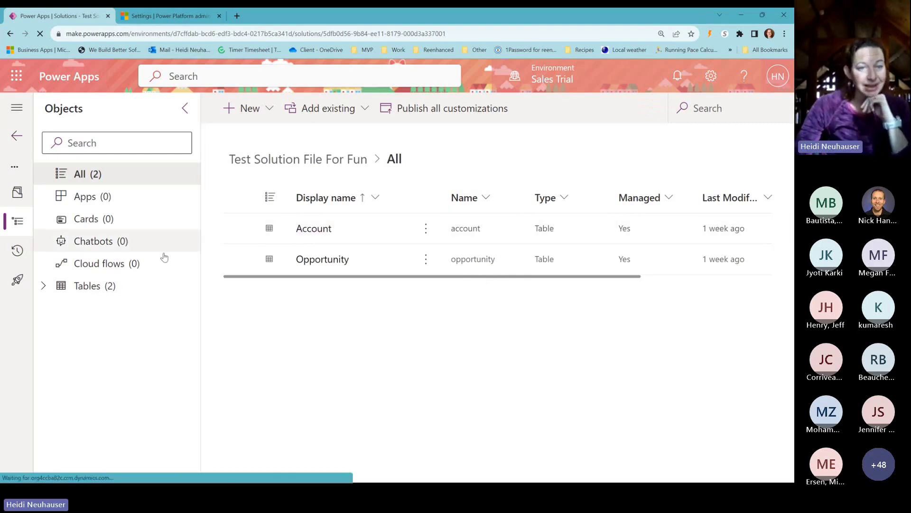
Step: Open the Opportunity table's My Open Opportunities view from the solution for editing and dismiss the classic designer notice
click(43, 286)
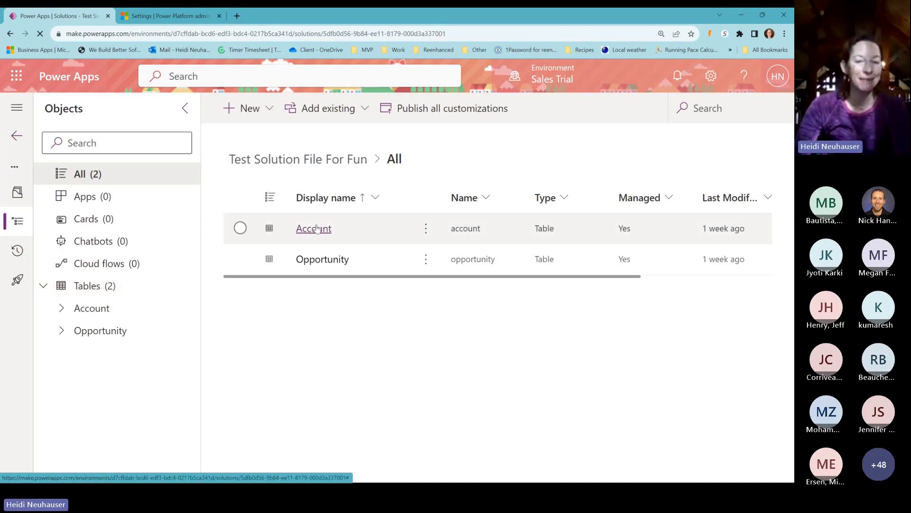
click(60, 336)
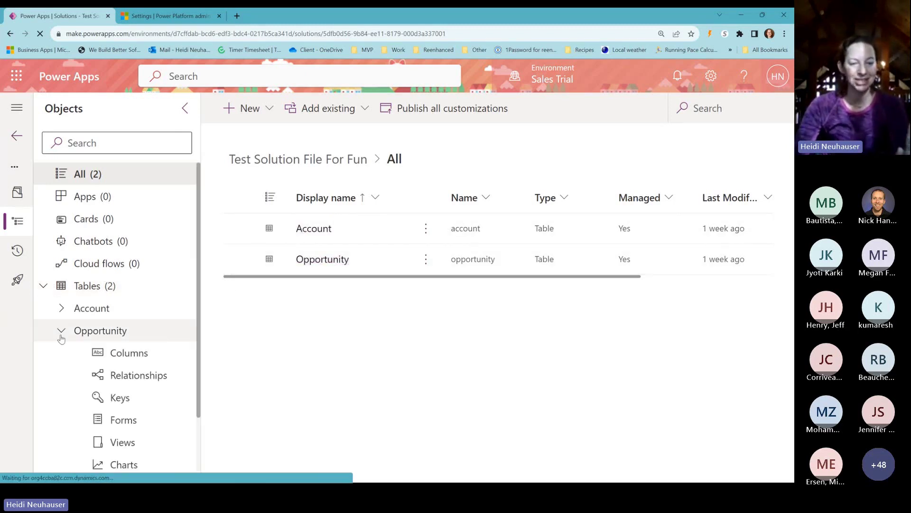
scroll(62, 332, down, 2)
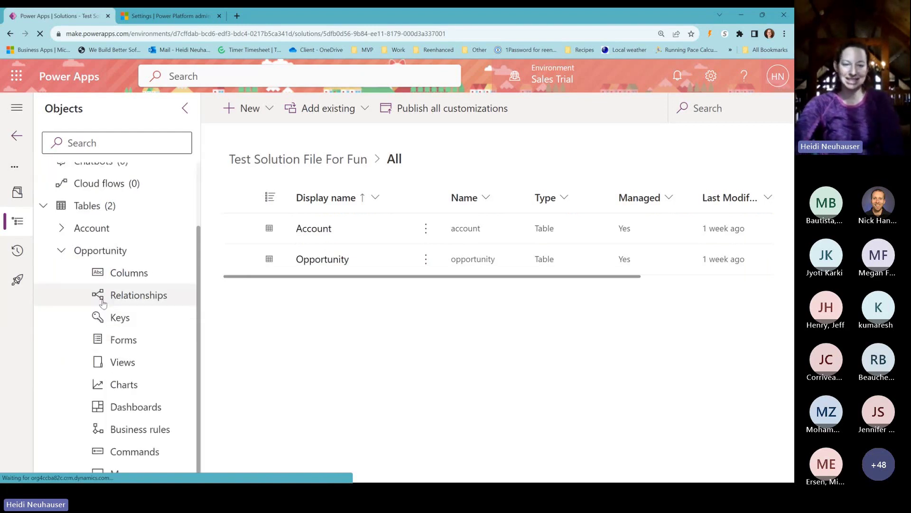
click(119, 361)
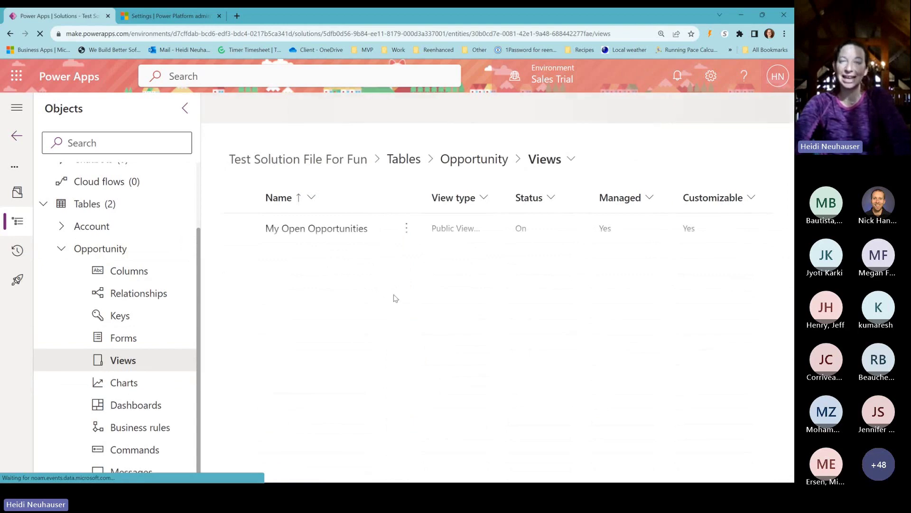
click(302, 231)
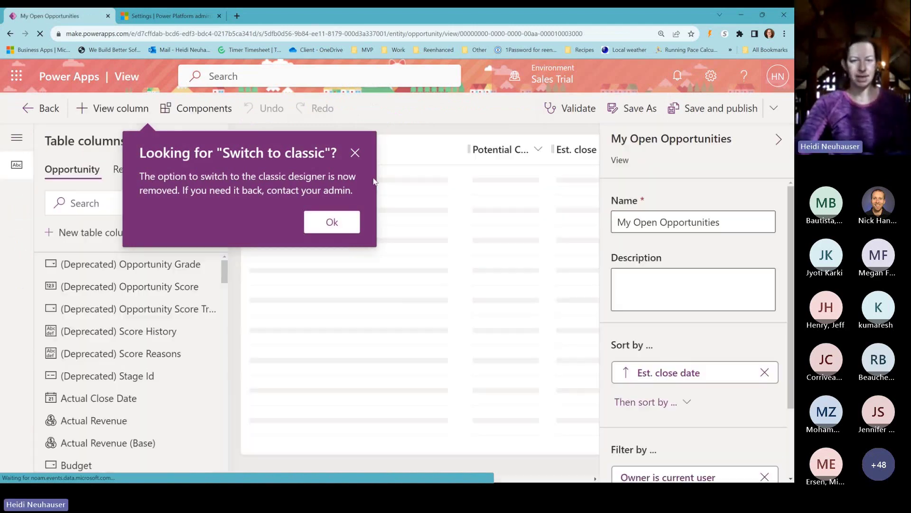
triple_click(250, 176)
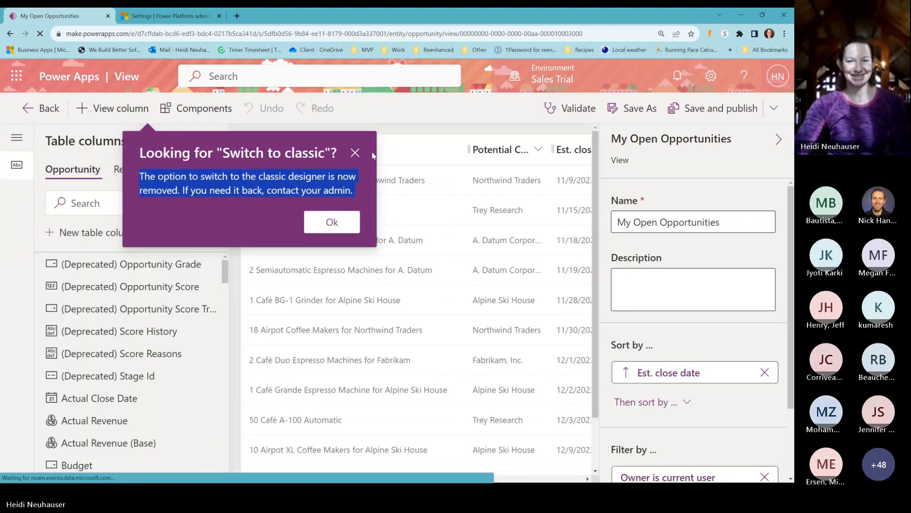
click(355, 152)
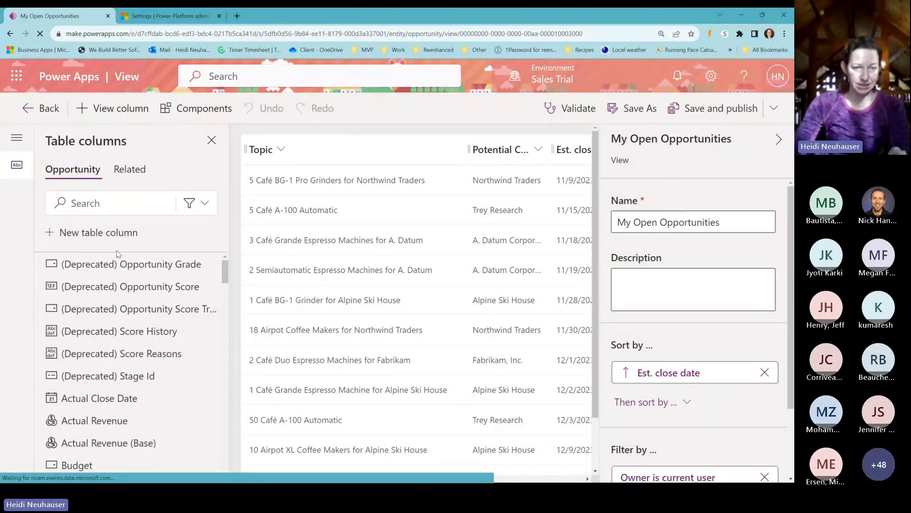
Step: Widen the Potential Customer column to show its full heading and narrow the Topic column slightly
scroll(122, 342, down, 5)
scroll(122, 342, down, 8)
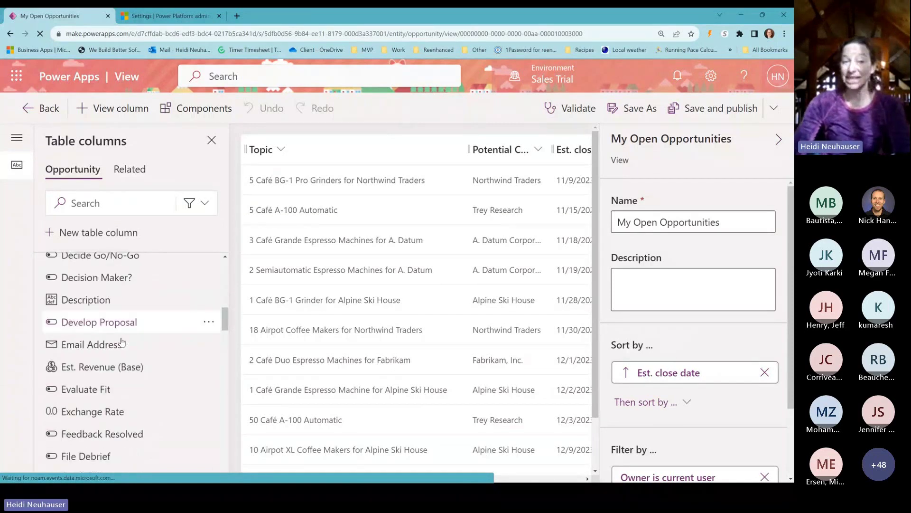
mouse_move(57, 350)
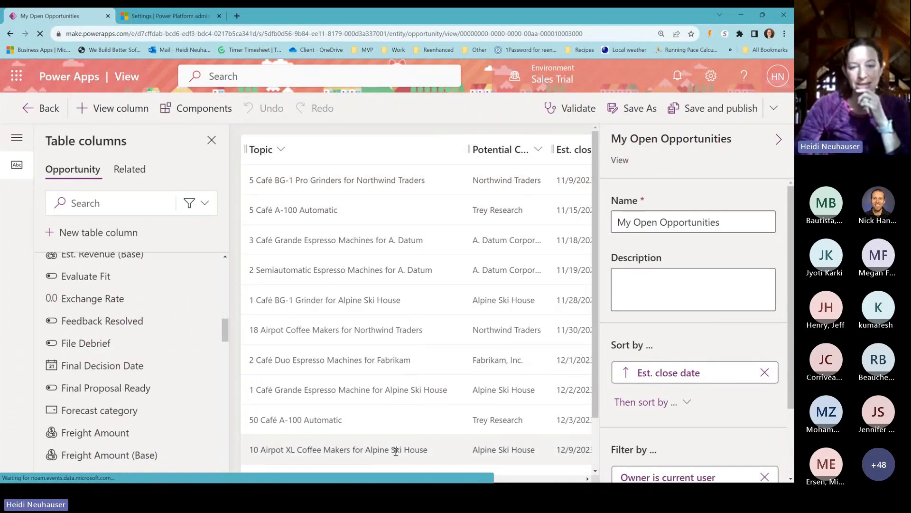
drag(248, 478, 287, 481)
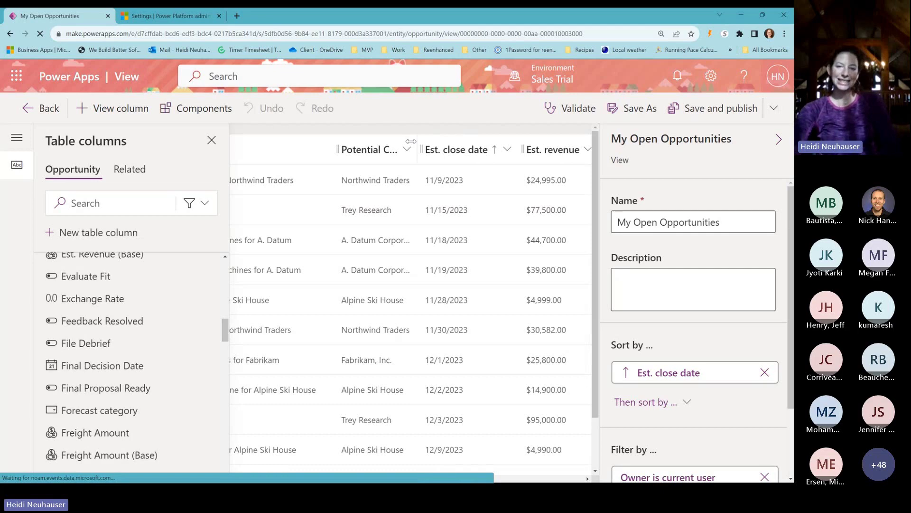
drag(419, 148, 471, 149)
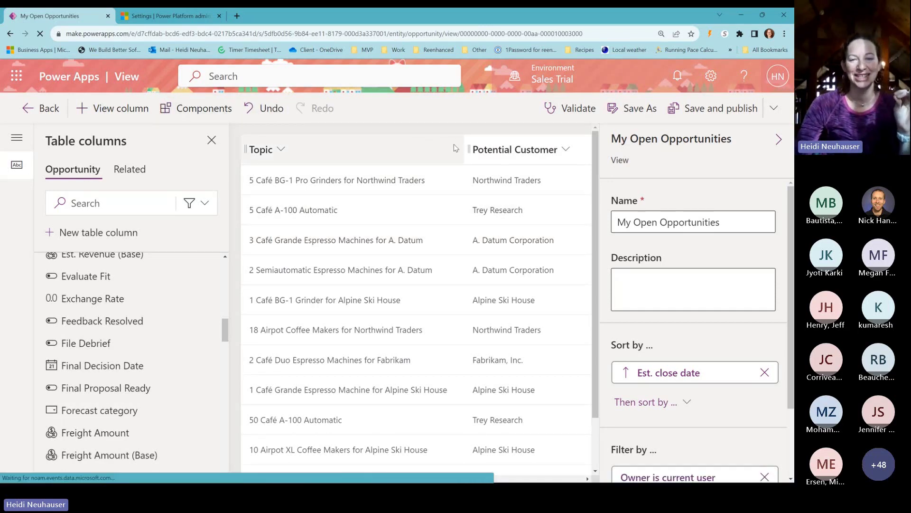
drag(470, 149, 433, 150)
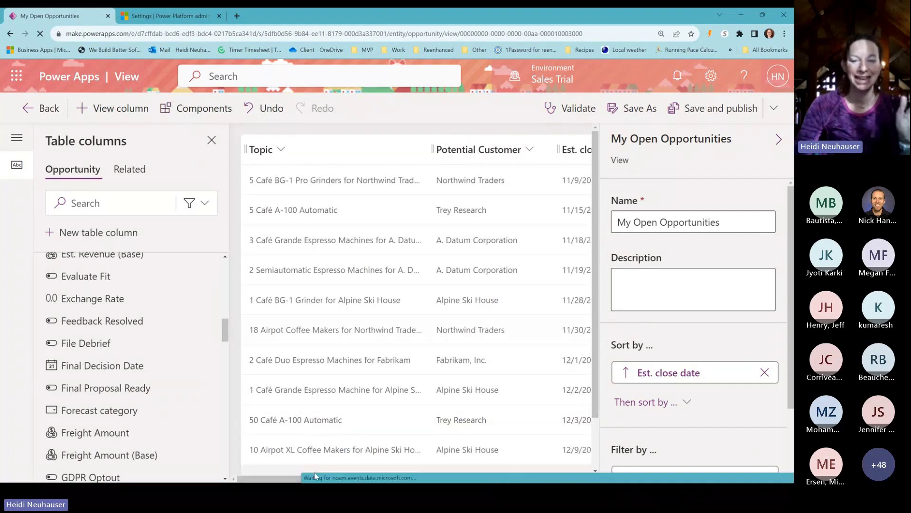
Step: Sort the My Open Opportunities view by the Rating column from A to Z
drag(257, 480, 499, 481)
click(314, 150)
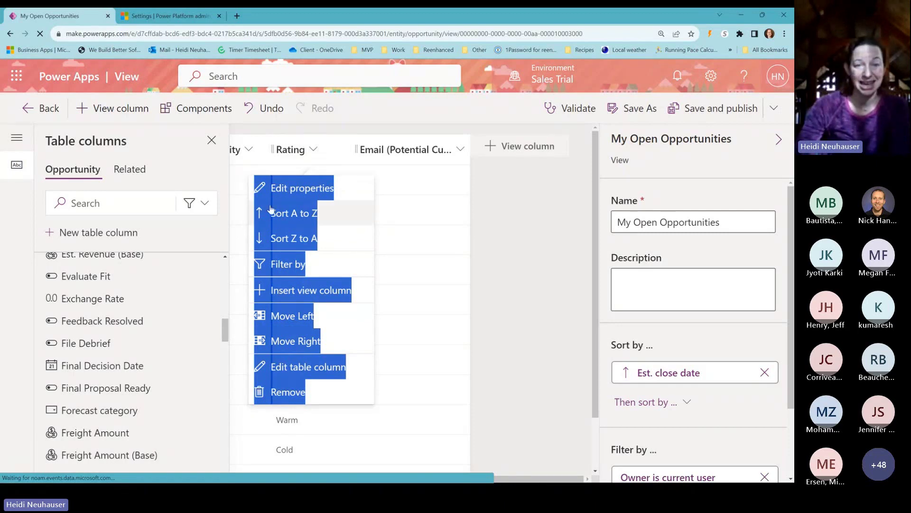
click(285, 214)
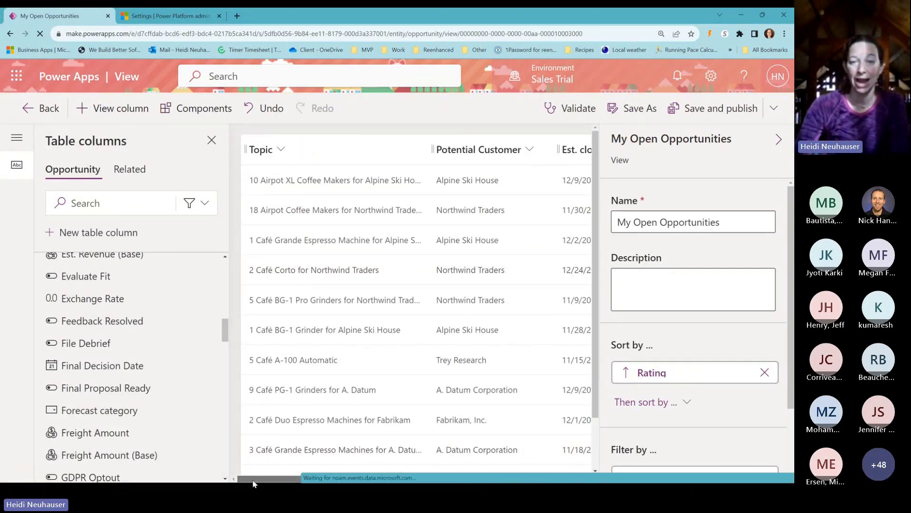
Step: Change the view's Rating sort order to Z to A
drag(253, 478, 437, 480)
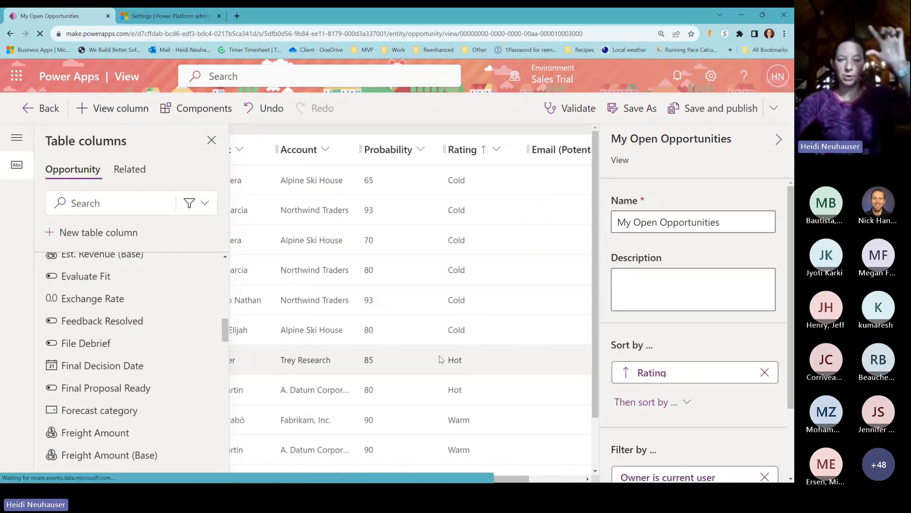
click(497, 151)
click(448, 239)
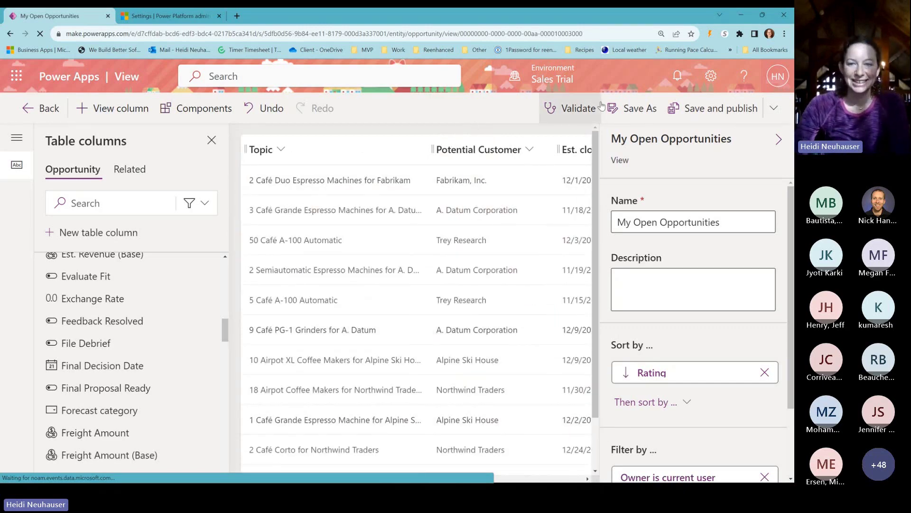
triple_click(664, 227)
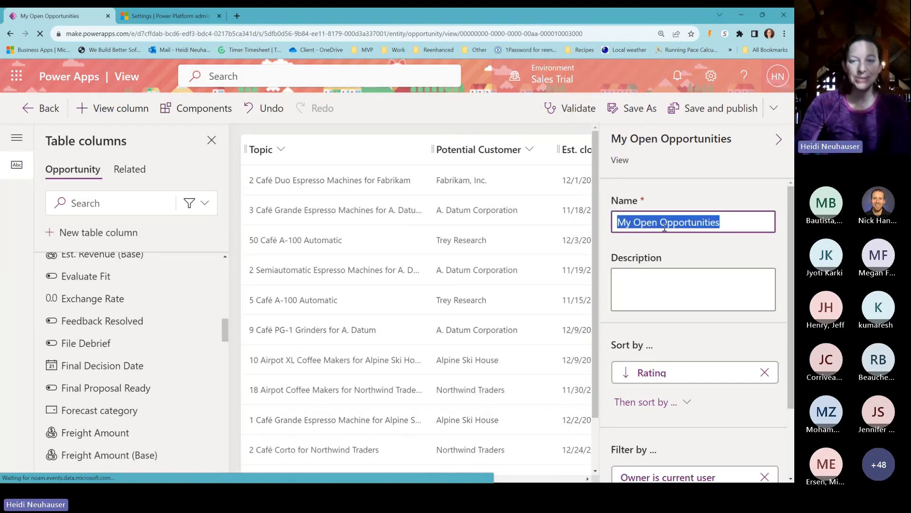
click(663, 276)
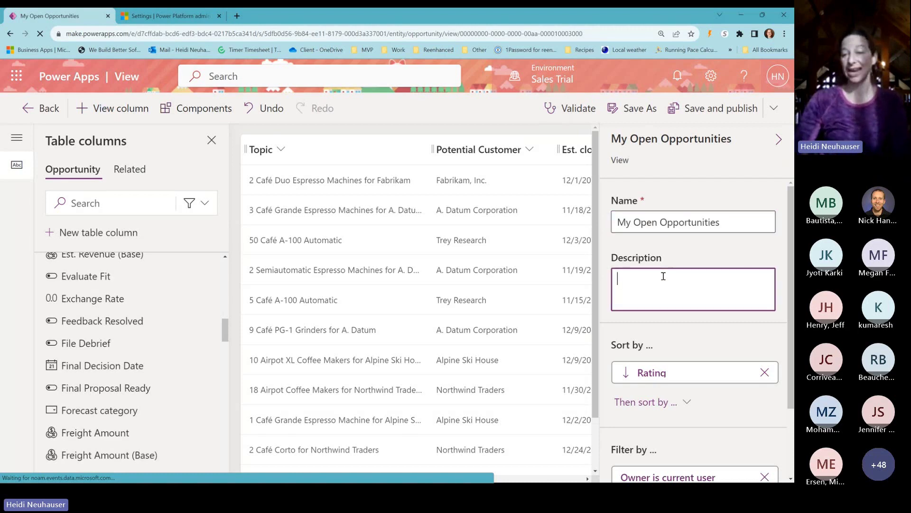
Step: Open the view's filters for editing and add a condition row on the Est. close date column
scroll(632, 284, down, 2)
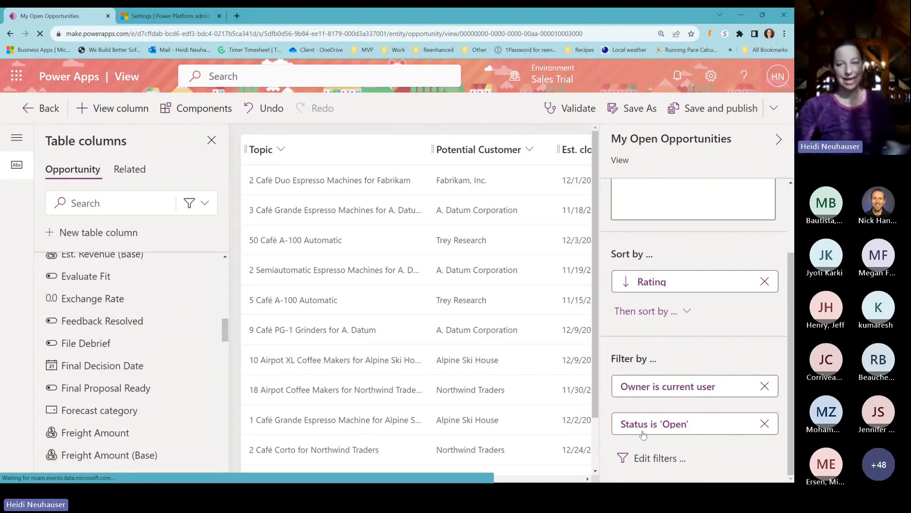
click(650, 458)
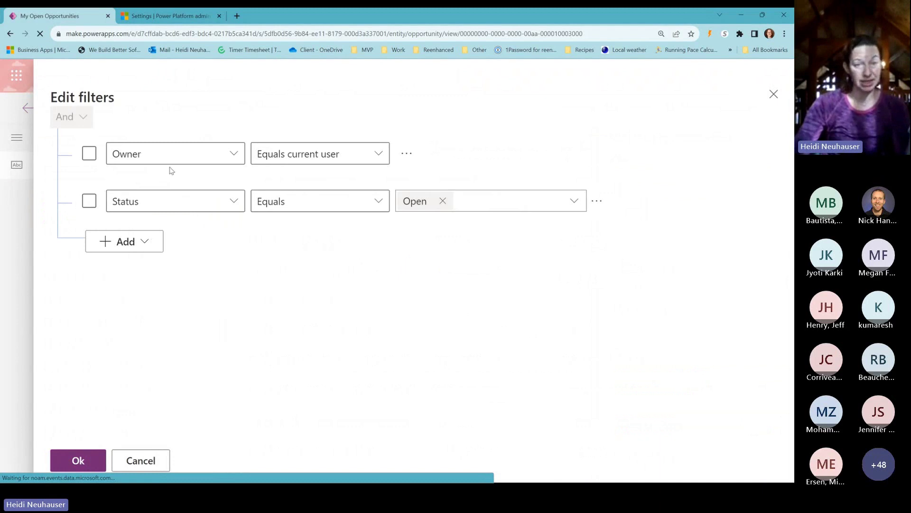
click(126, 242)
click(132, 271)
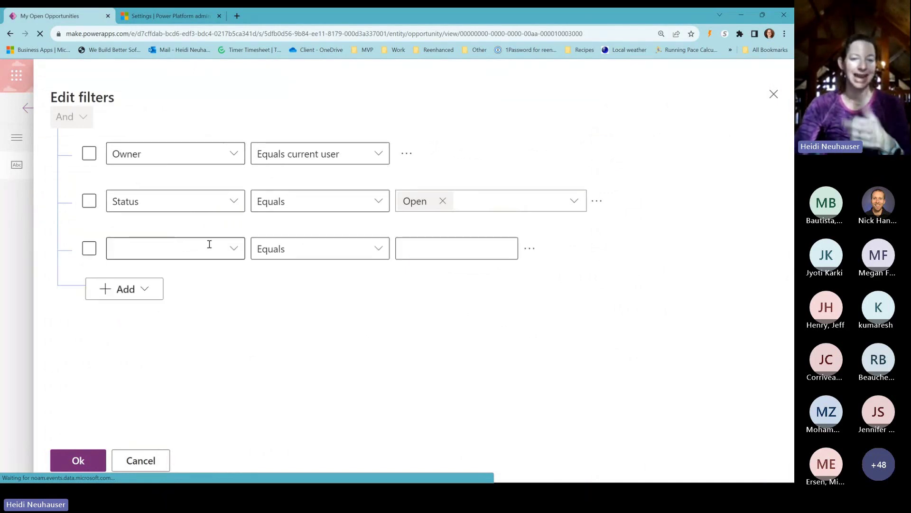
click(234, 249)
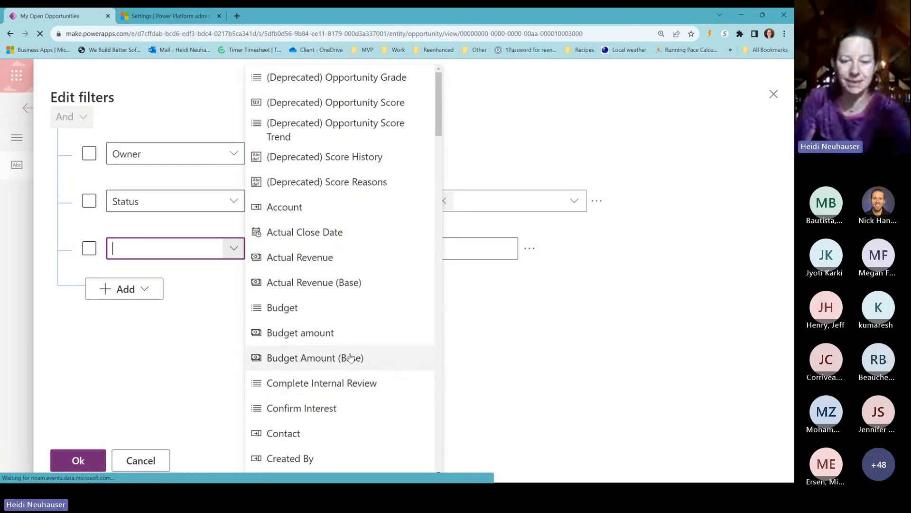
text(Est. close date)
key(Return)
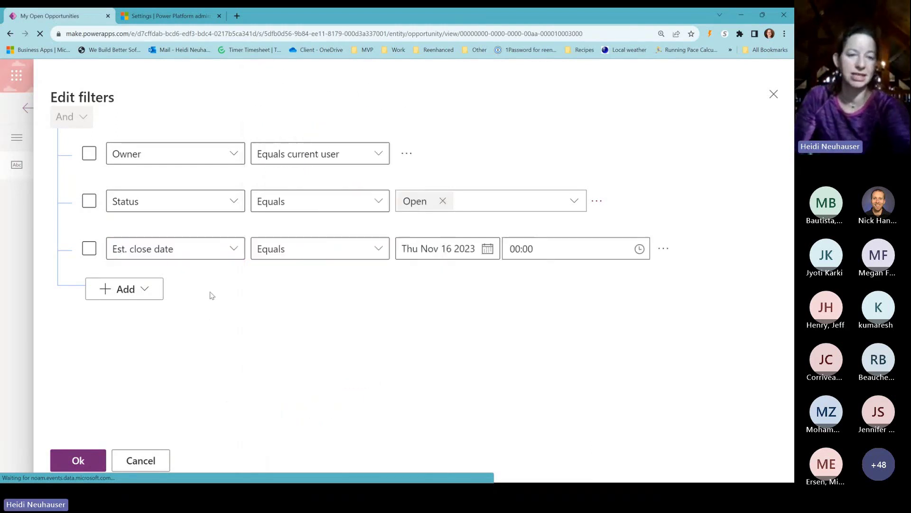
Step: Set the Est. close date condition to This month and apply the edited filters to the view
click(370, 252)
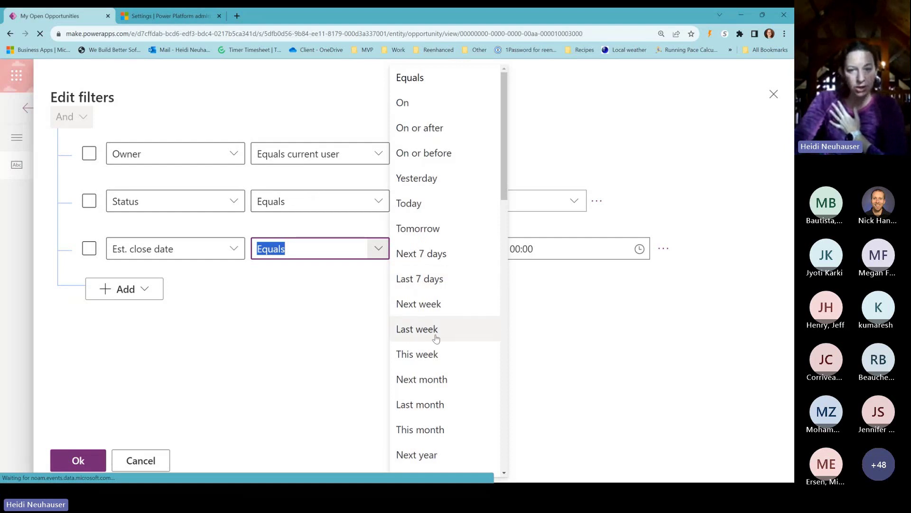
scroll(435, 407, down, 1)
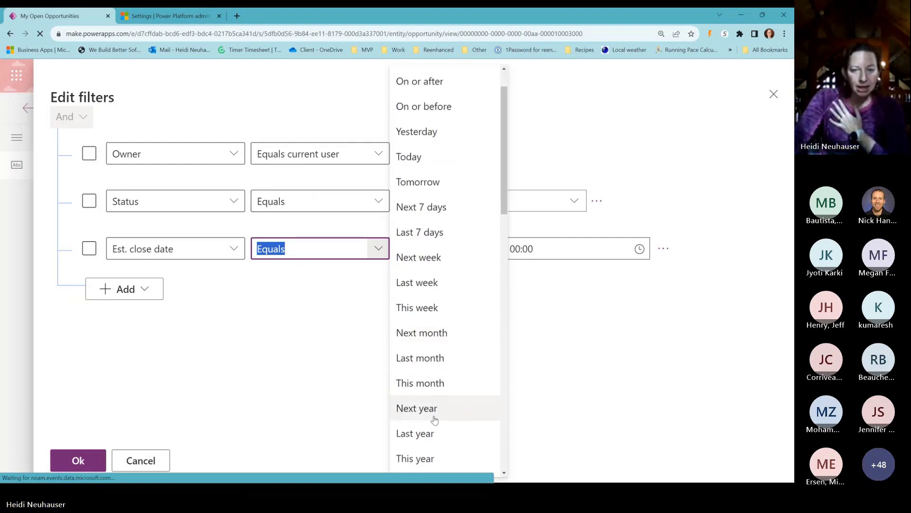
click(433, 408)
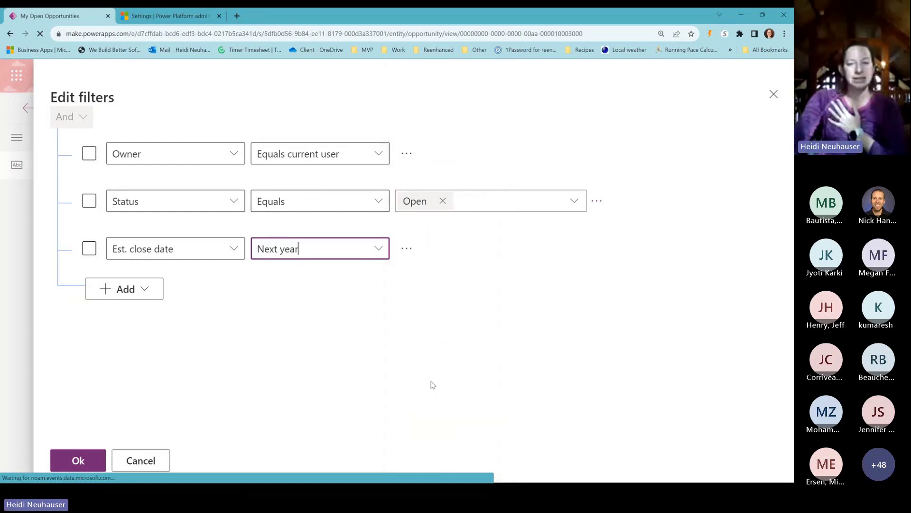
click(377, 248)
click(444, 427)
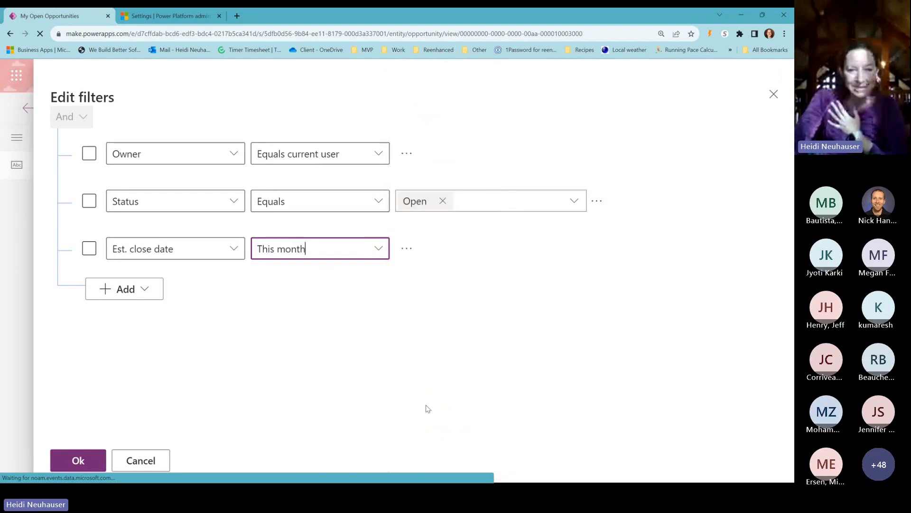
click(89, 464)
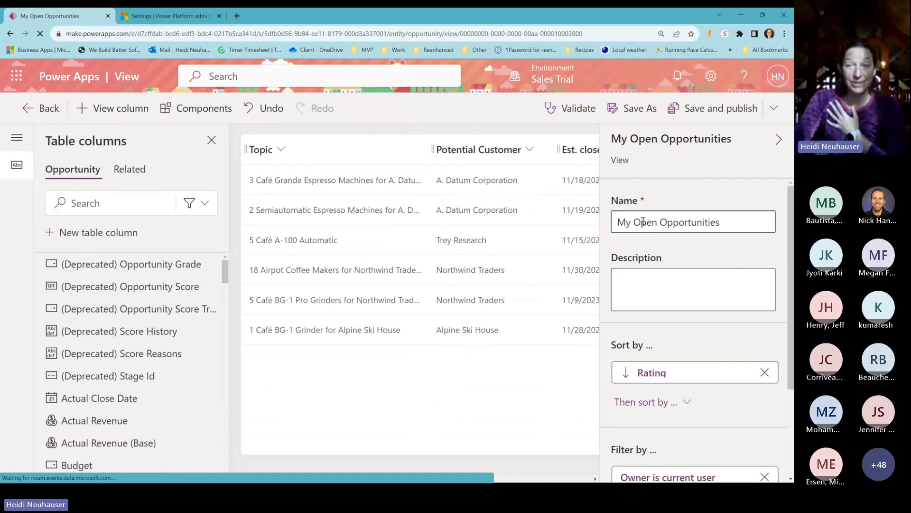
Step: Extend the view's name to My Open Opportunities Closing This Month and save it as a separate view
click(733, 223)
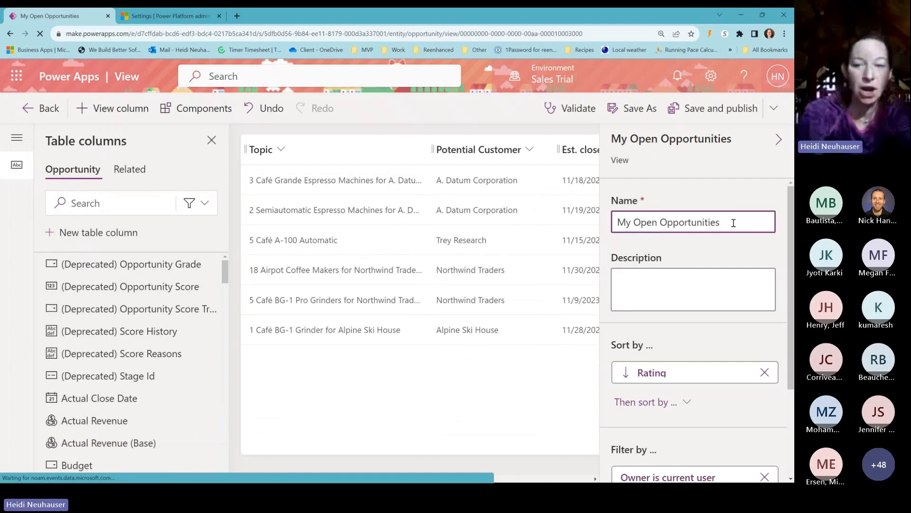
text(Closing Thi)
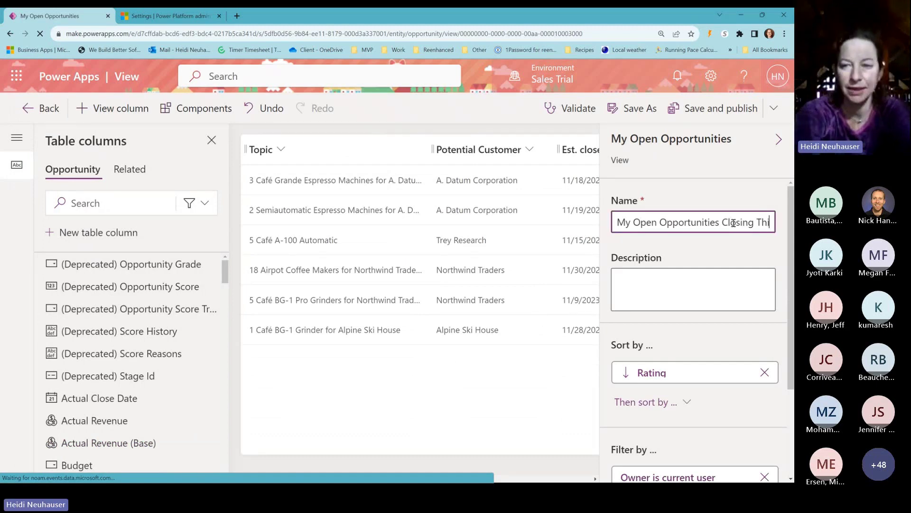
text(s Month)
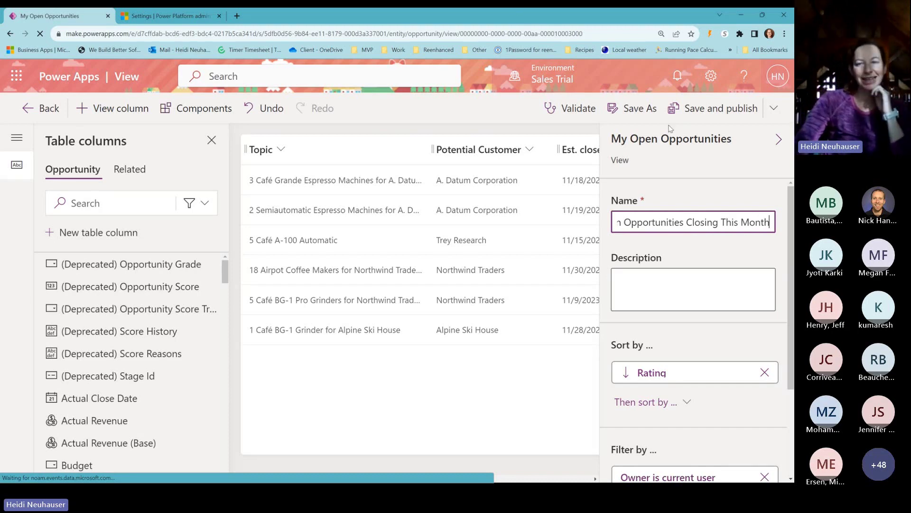
click(641, 108)
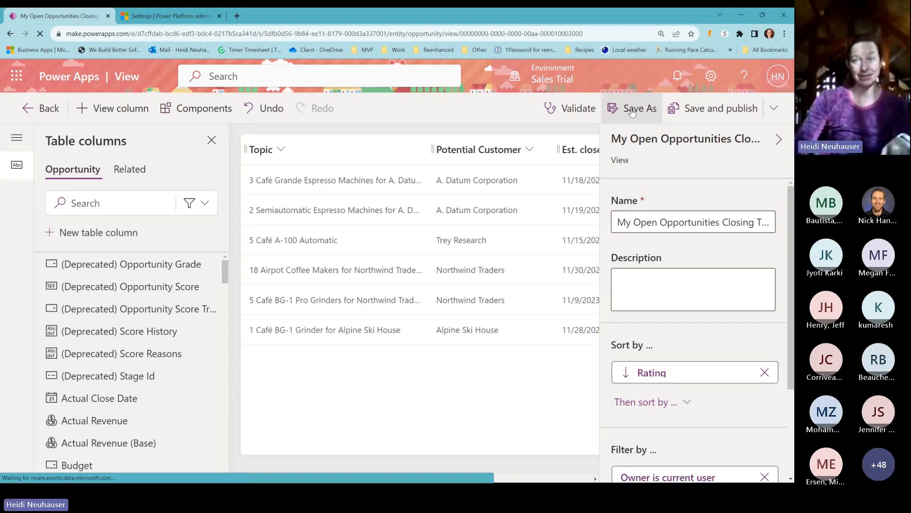
click(632, 111)
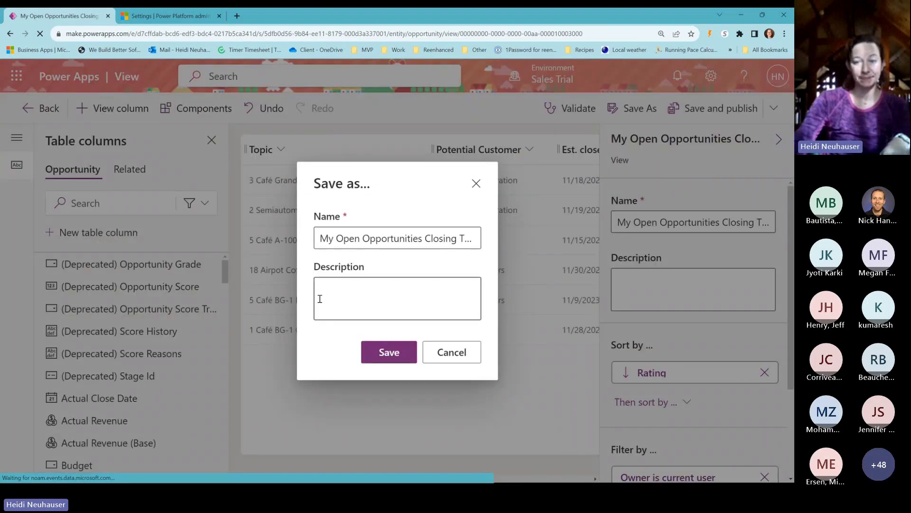
click(384, 351)
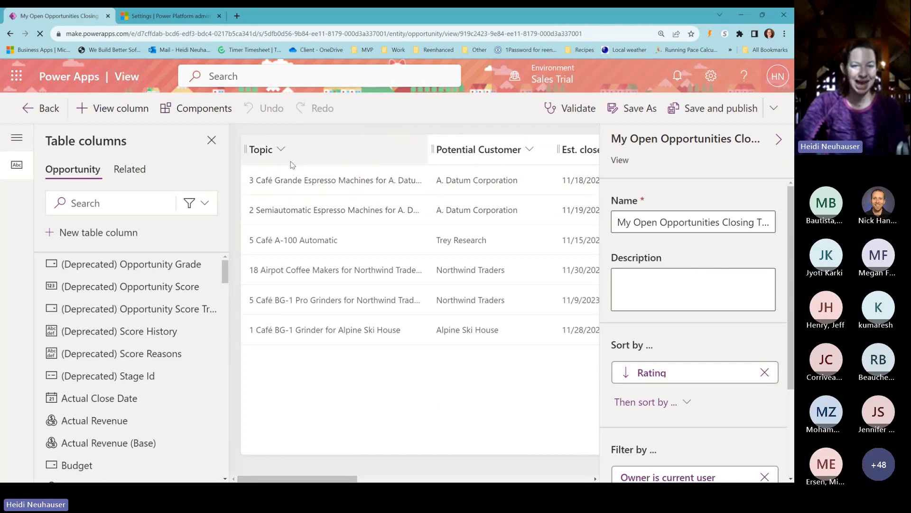
Step: Return to the Opportunity table's views in the solution and create a new view named Oppty Closing Next Month
click(33, 107)
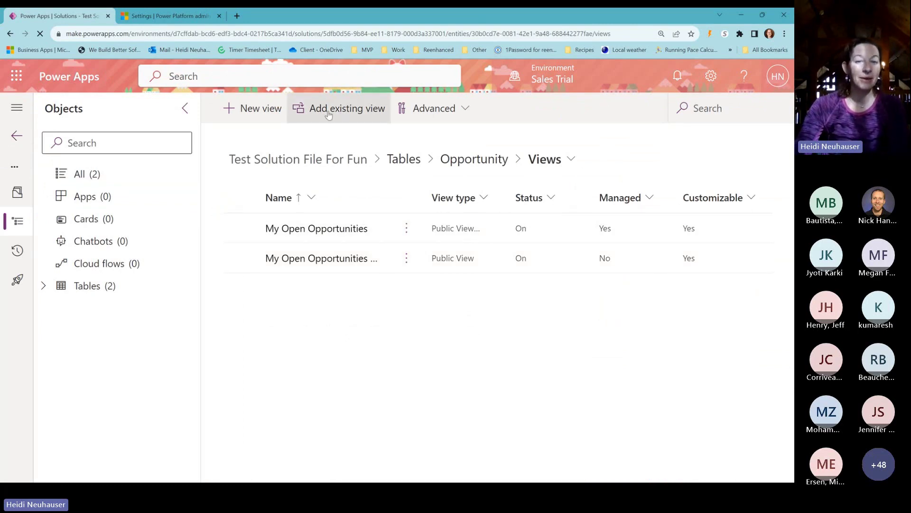
click(248, 108)
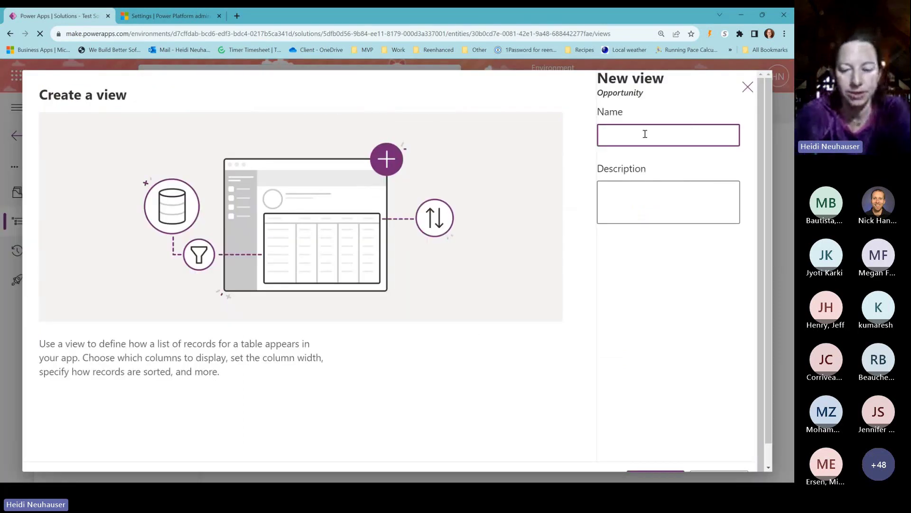
text(Open O)
key(BackSpace)
key(BackSpace)
key(BackSpace)
key(BackSpace)
key(BackSpace)
text(pp)
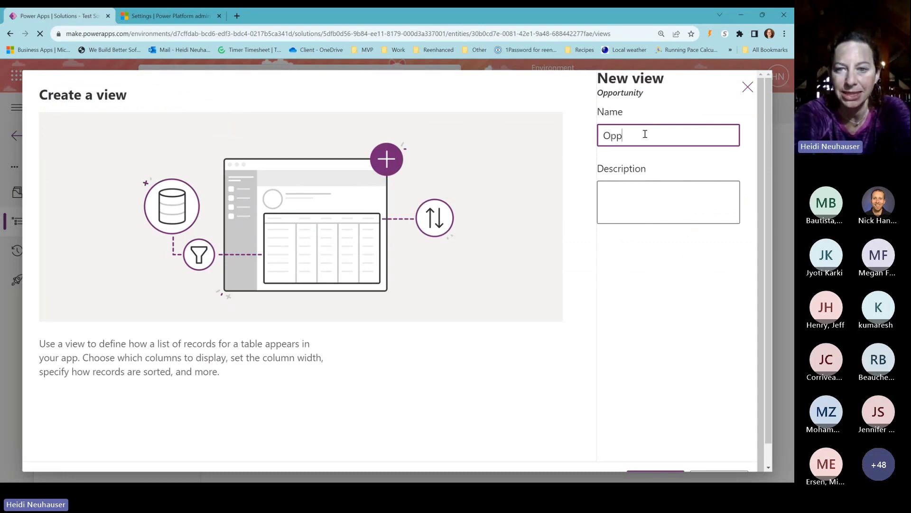
text(ty Closign N)
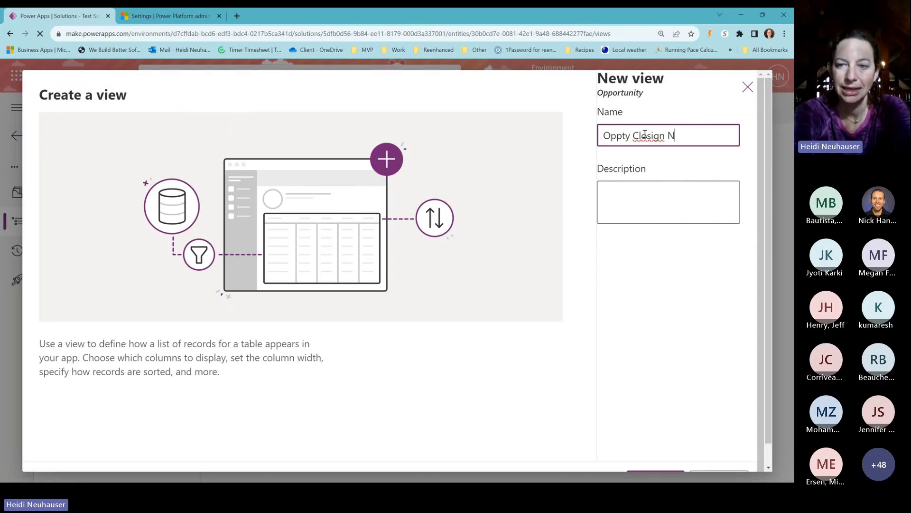
text(g Next Month)
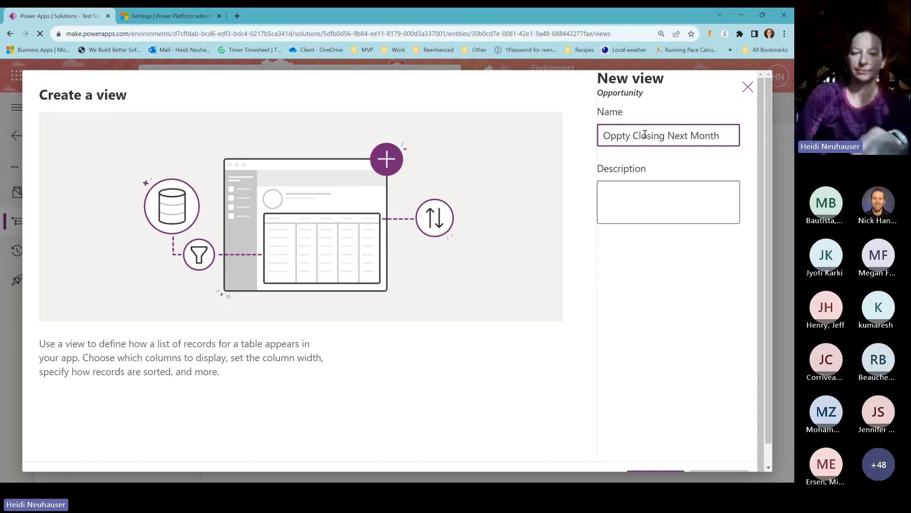
scroll(647, 315, down, 2)
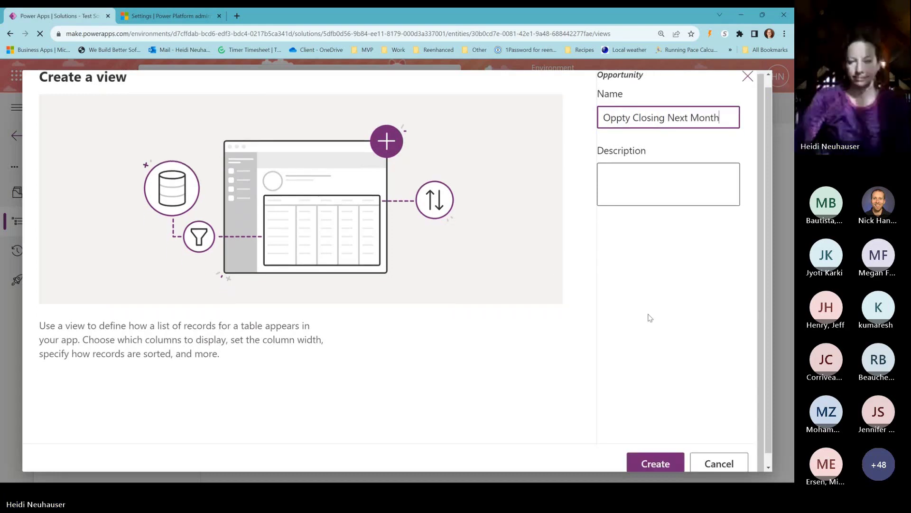
click(652, 450)
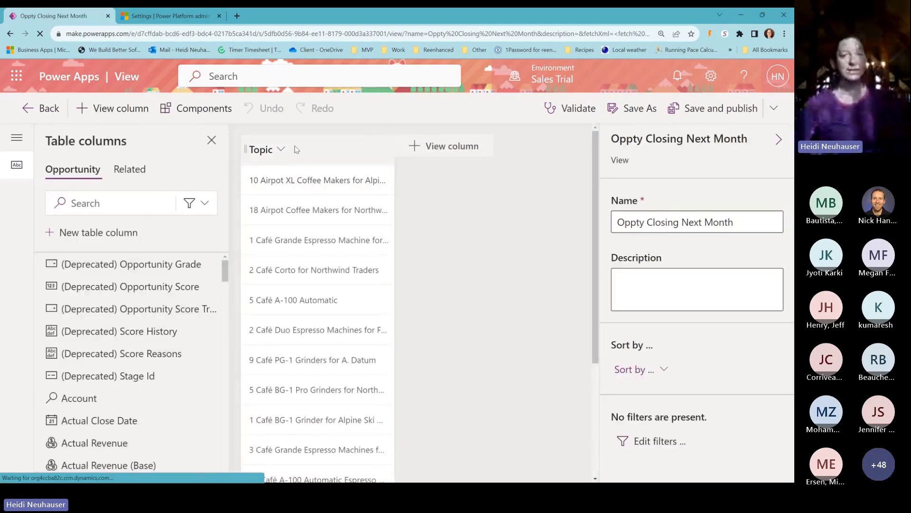
Step: Add the Budget, Actual Close Date and Actual Revenue columns to the Oppty Closing Next Month view
scroll(95, 342, down, 1)
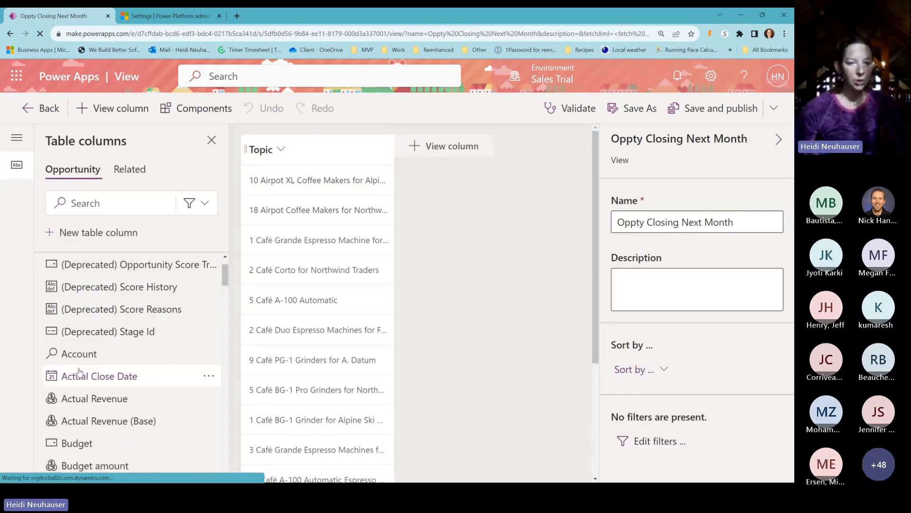
mouse_move(71, 377)
drag(72, 378, 405, 164)
click(95, 442)
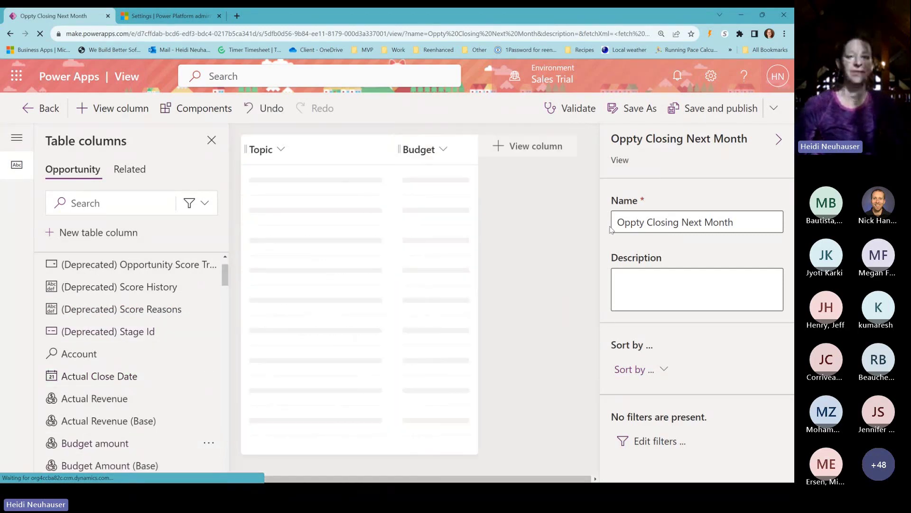
click(98, 376)
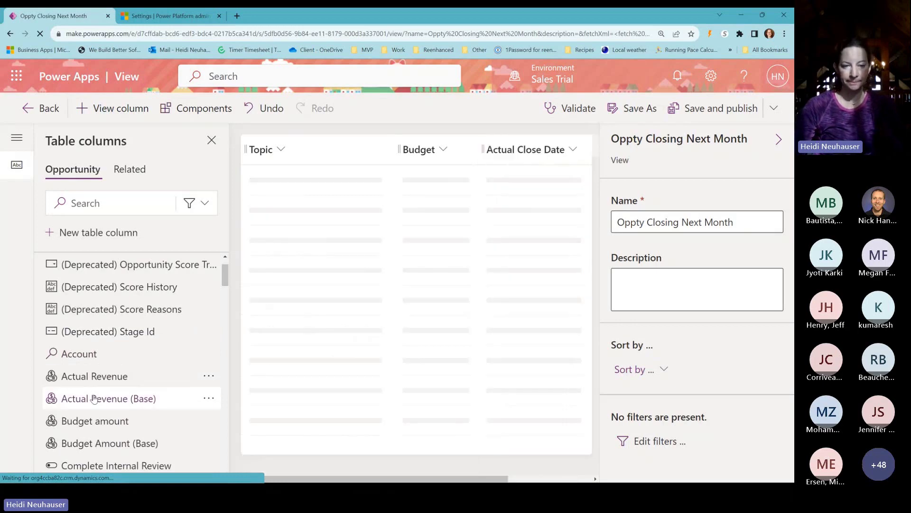
click(101, 379)
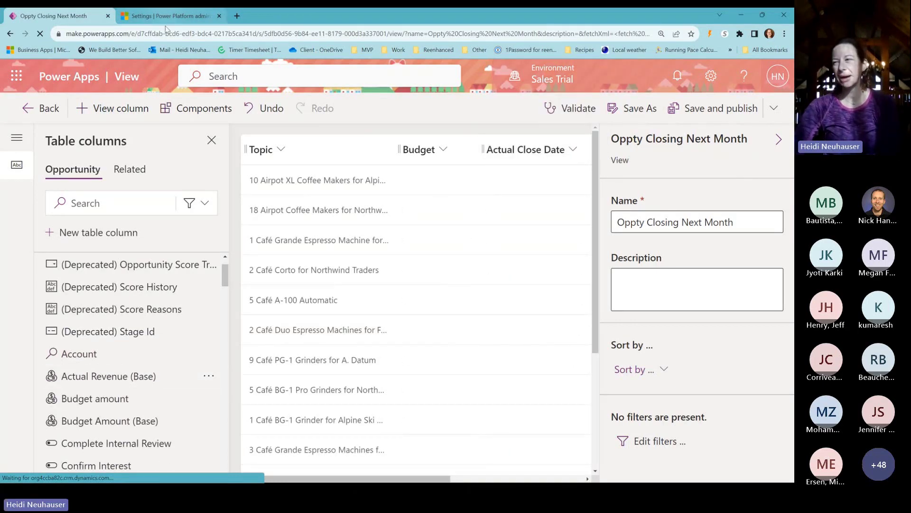
Step: Start leaving the view designer without saving, but choose to stay in the Oppty Closing Next Month view
click(40, 109)
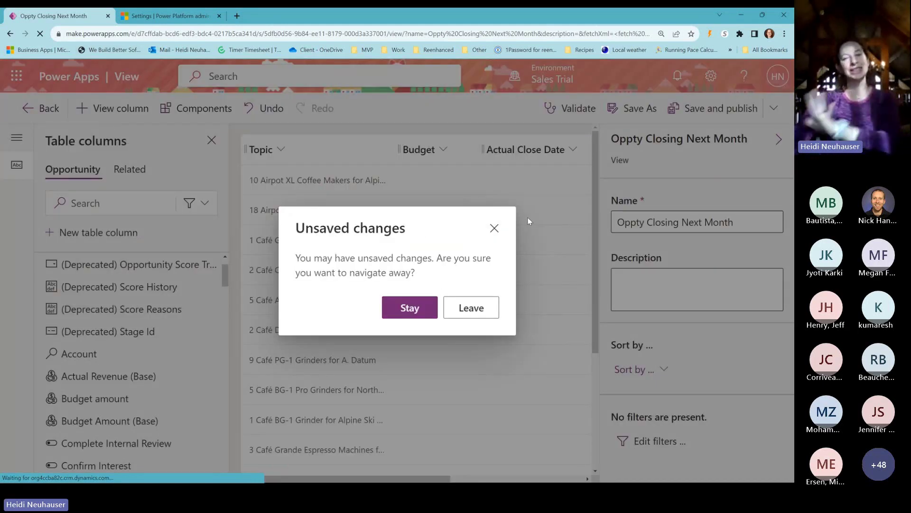
click(411, 308)
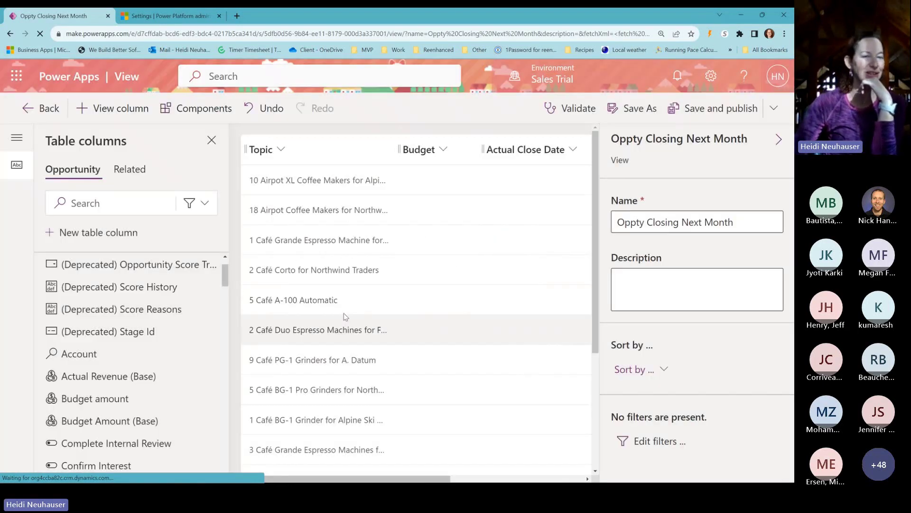
Step: Leave the Oppty Closing Next Month view without saving and check which existing Opportunity views can be added to the solution, adding none
click(38, 124)
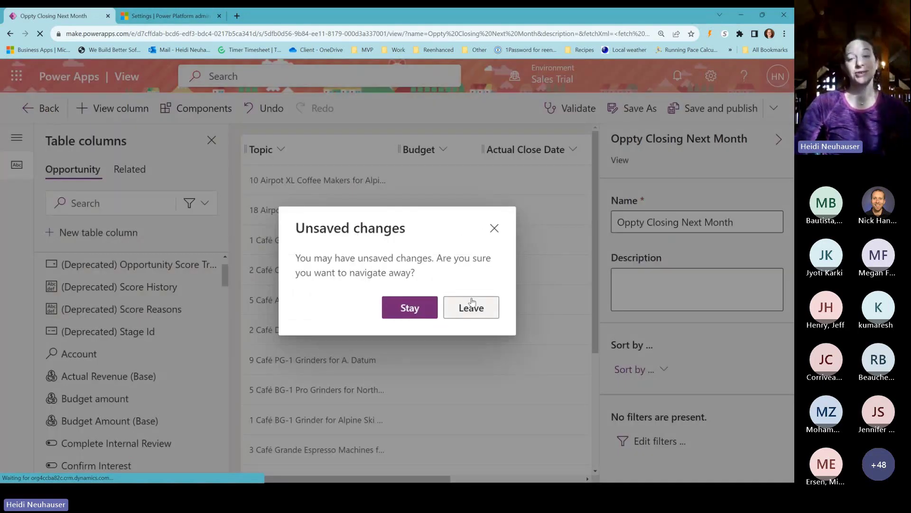
click(476, 299)
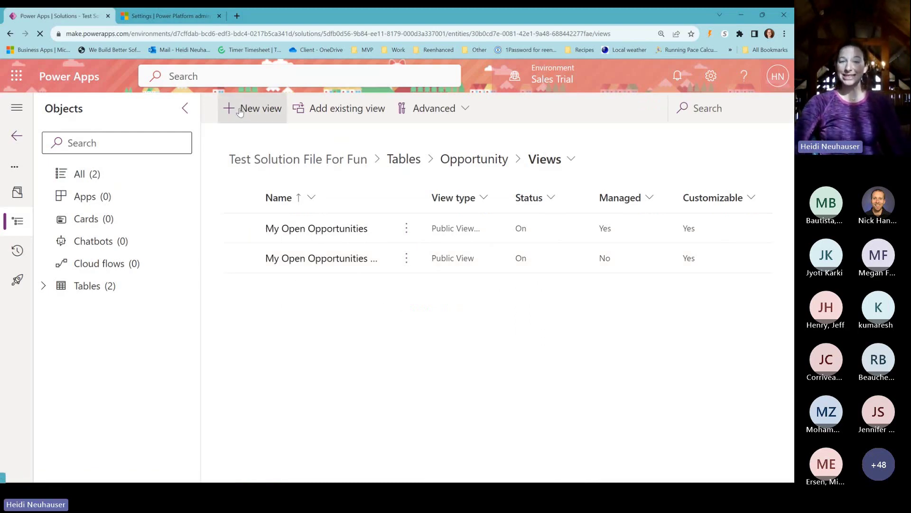
click(318, 117)
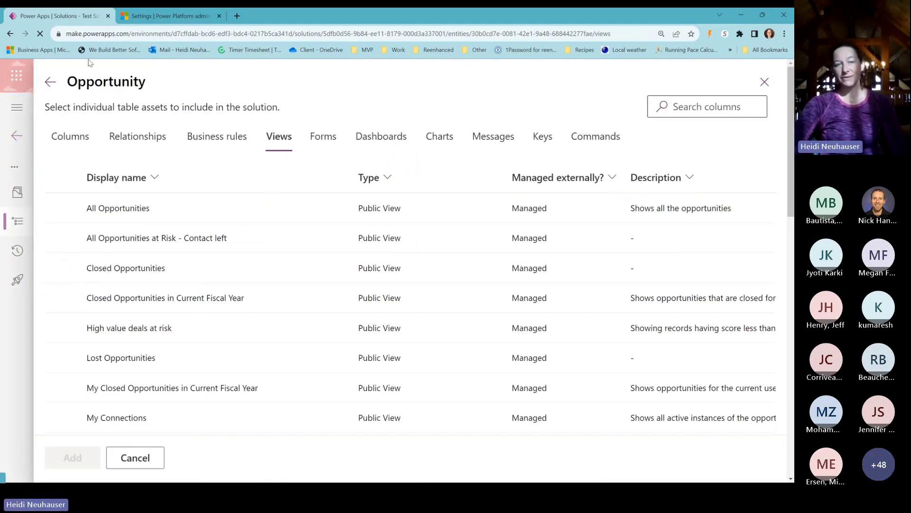
click(50, 82)
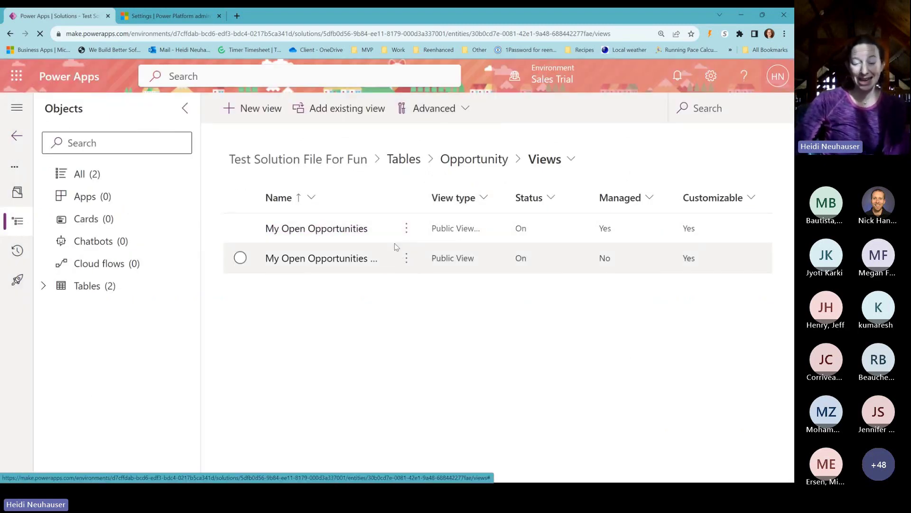
Step: Examine the removal options for the My Open Opportunities view without removing it
click(389, 226)
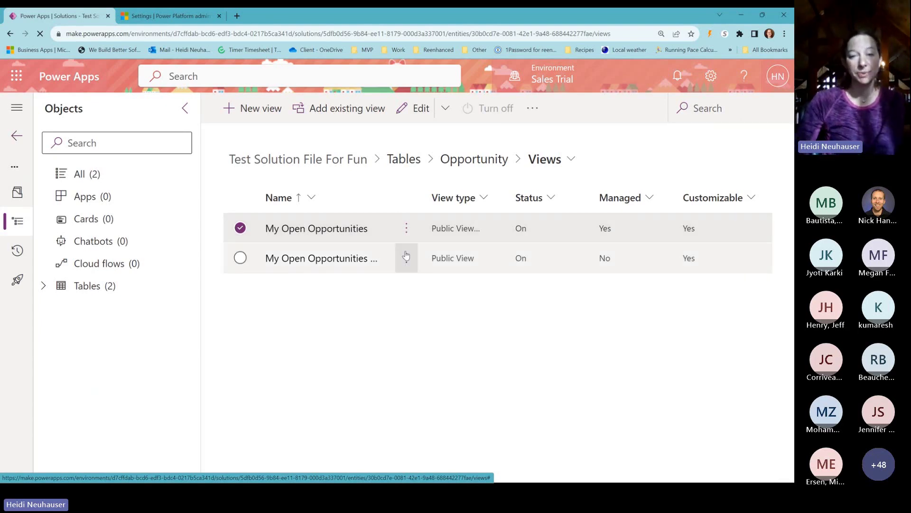
click(407, 228)
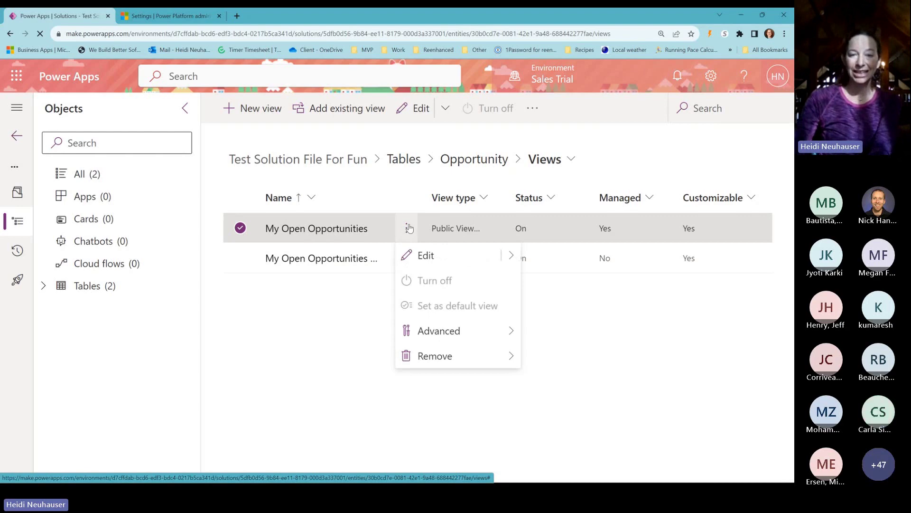
mouse_move(483, 356)
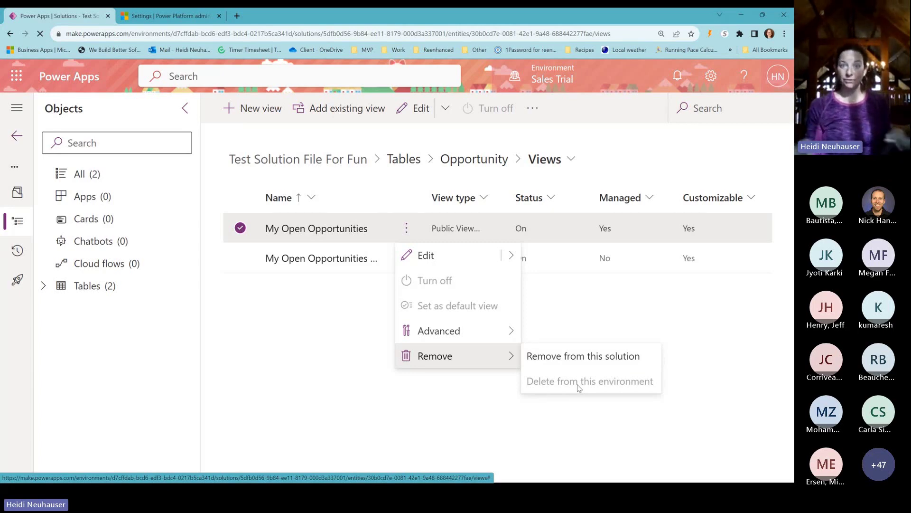
click(340, 330)
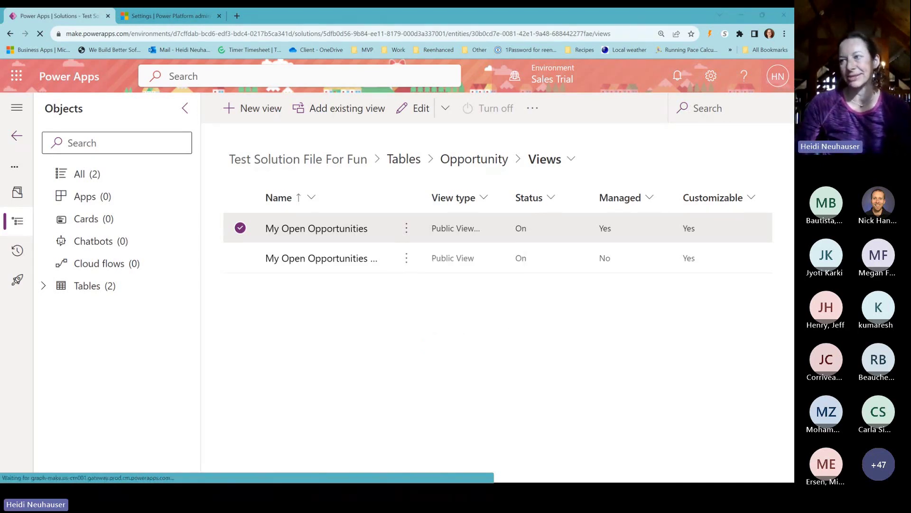